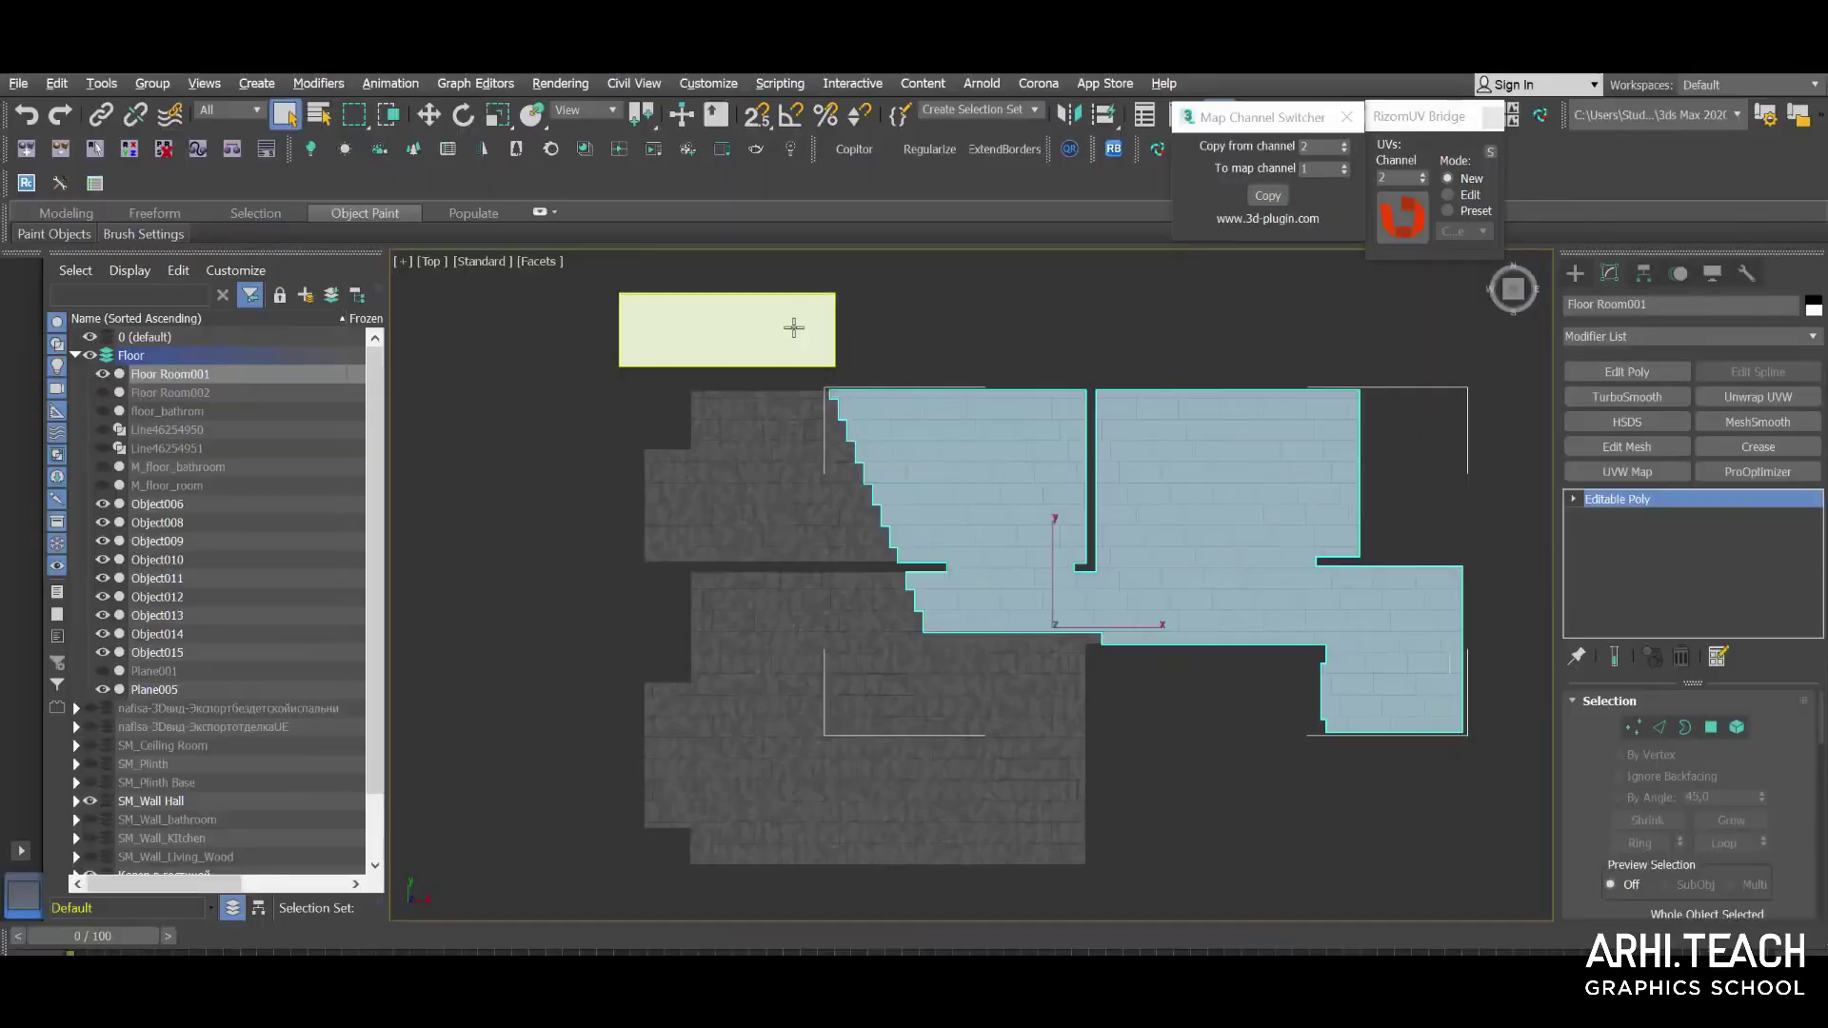
Select Floor Room001 and box-select the central patch of about 156 tile faces.
{"action": "left_click", "coordinate": [741, 322]}
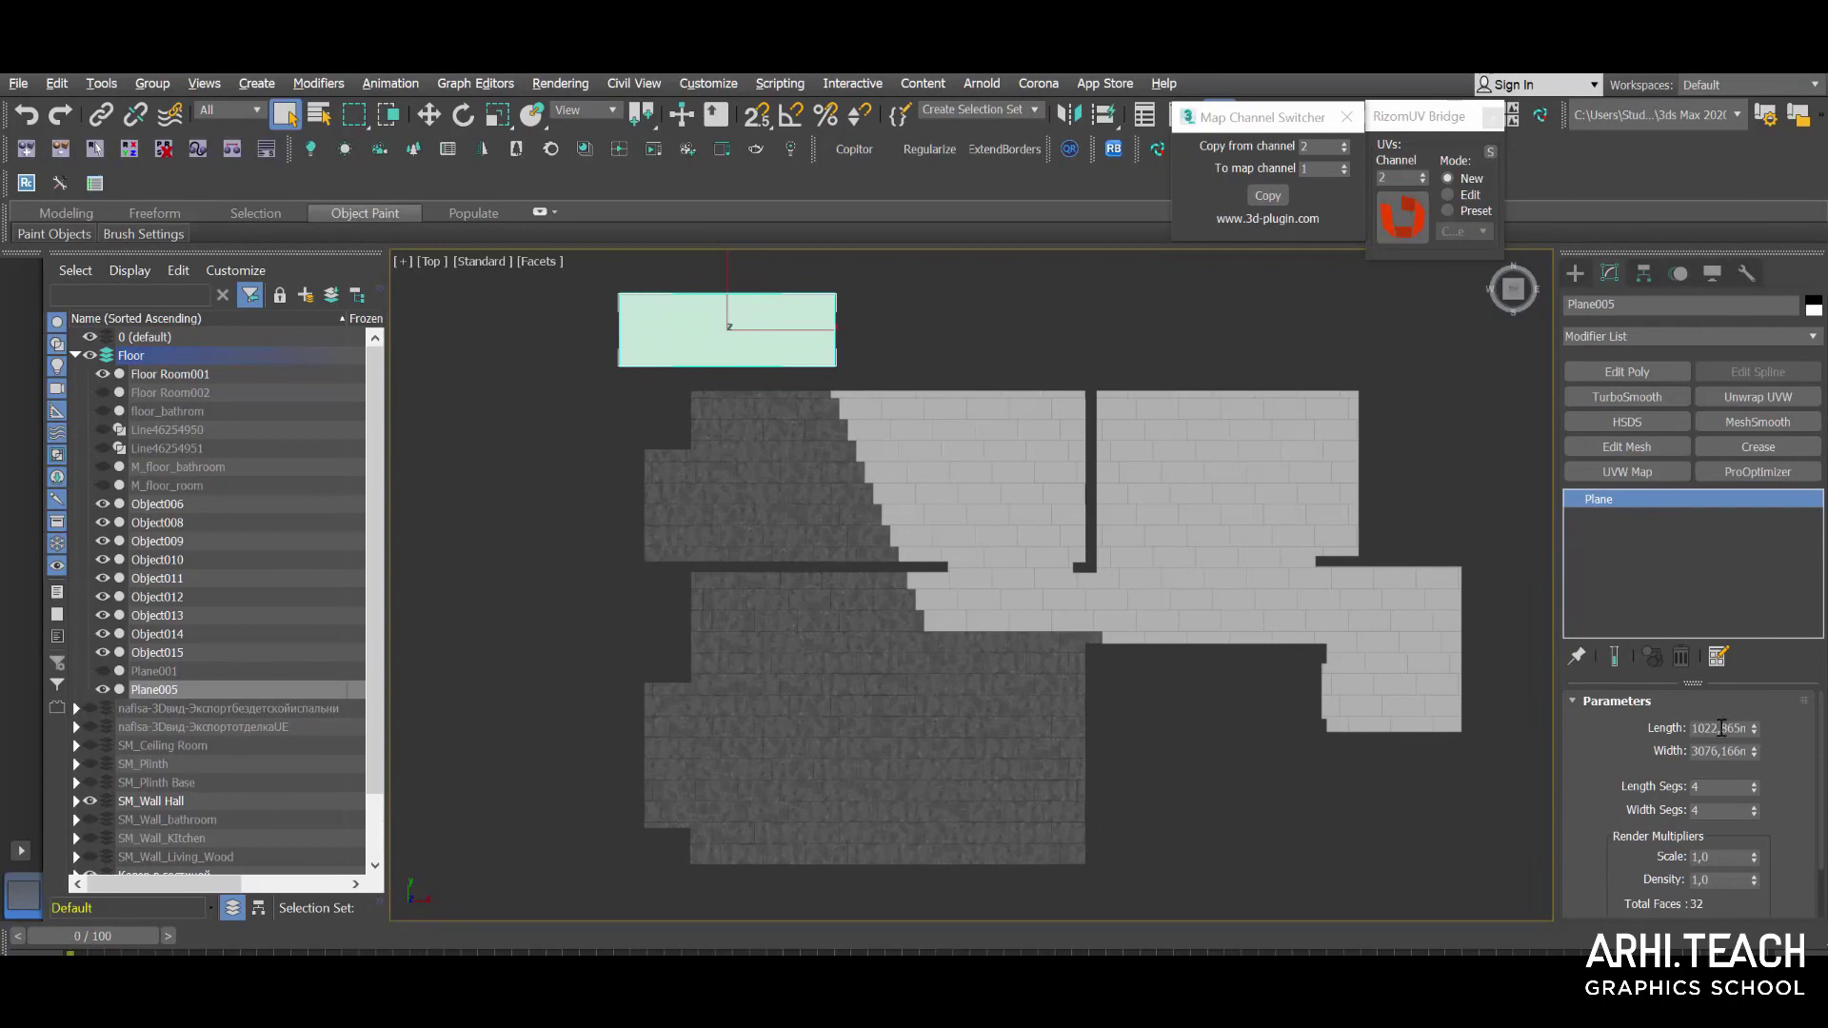
{"action": "left_click", "coordinate": [1022, 563]}
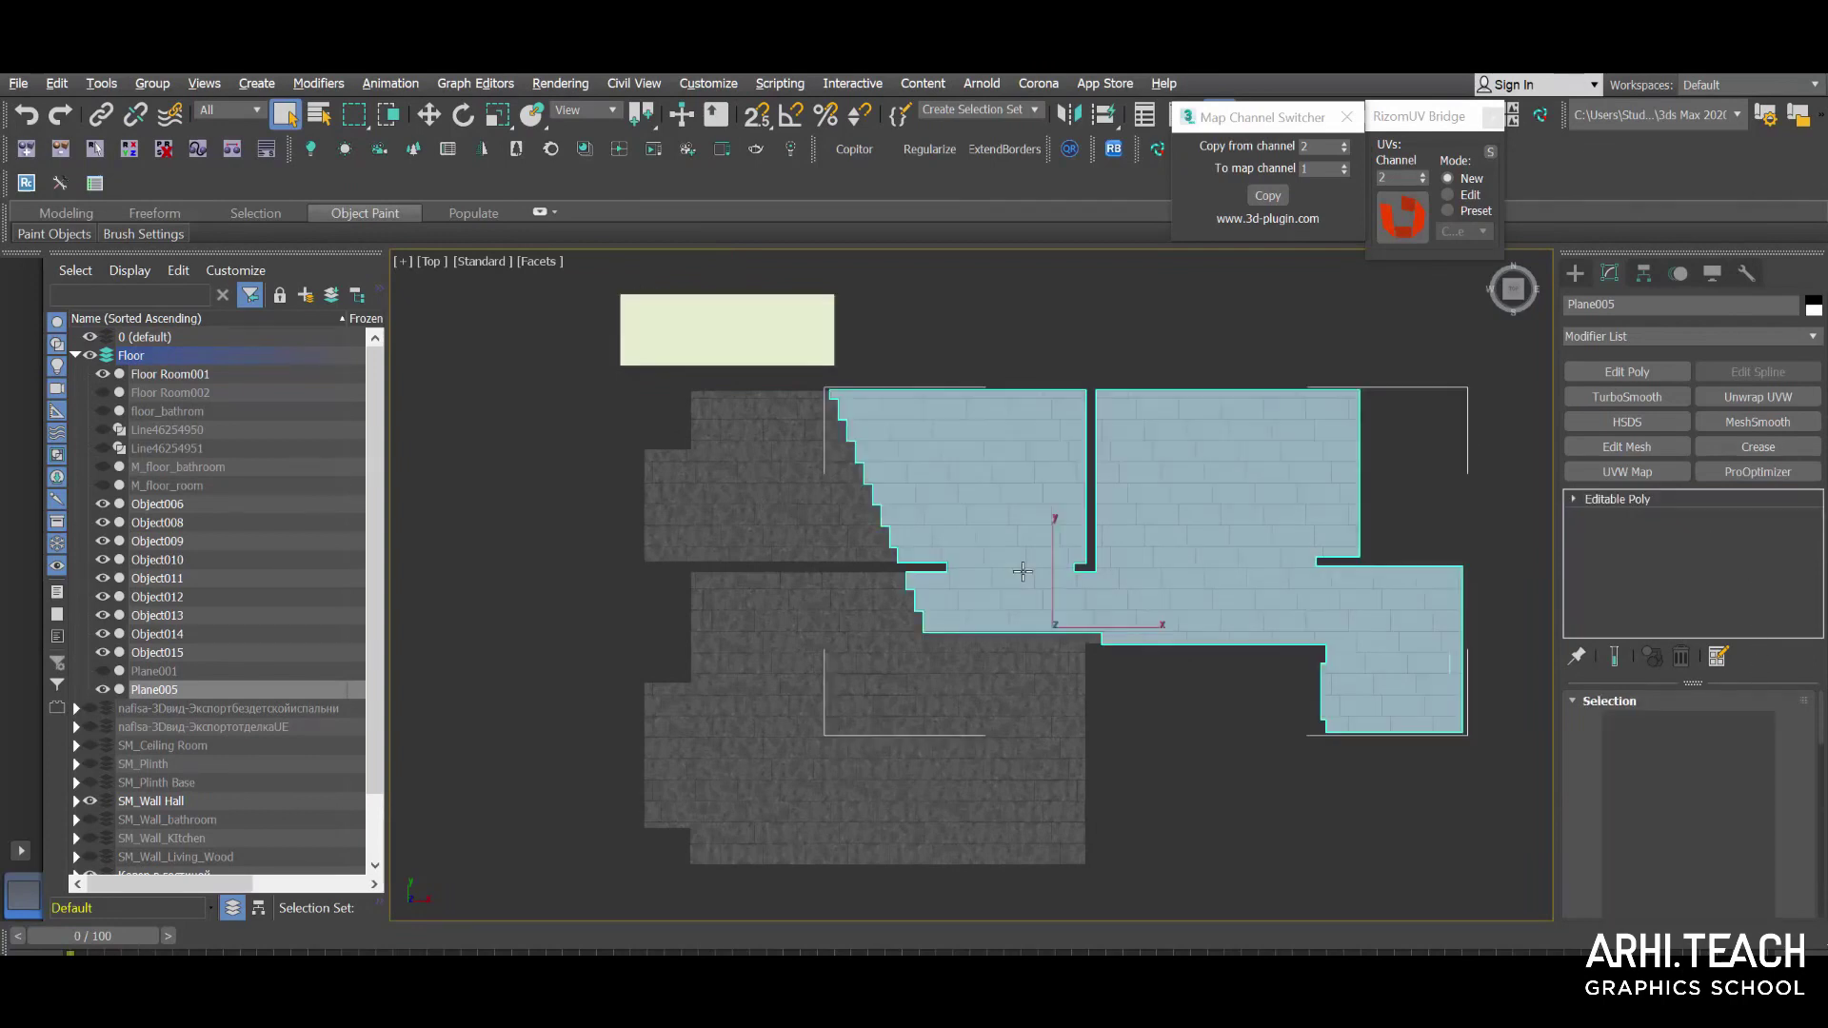
{"action": "key", "text": "5"}
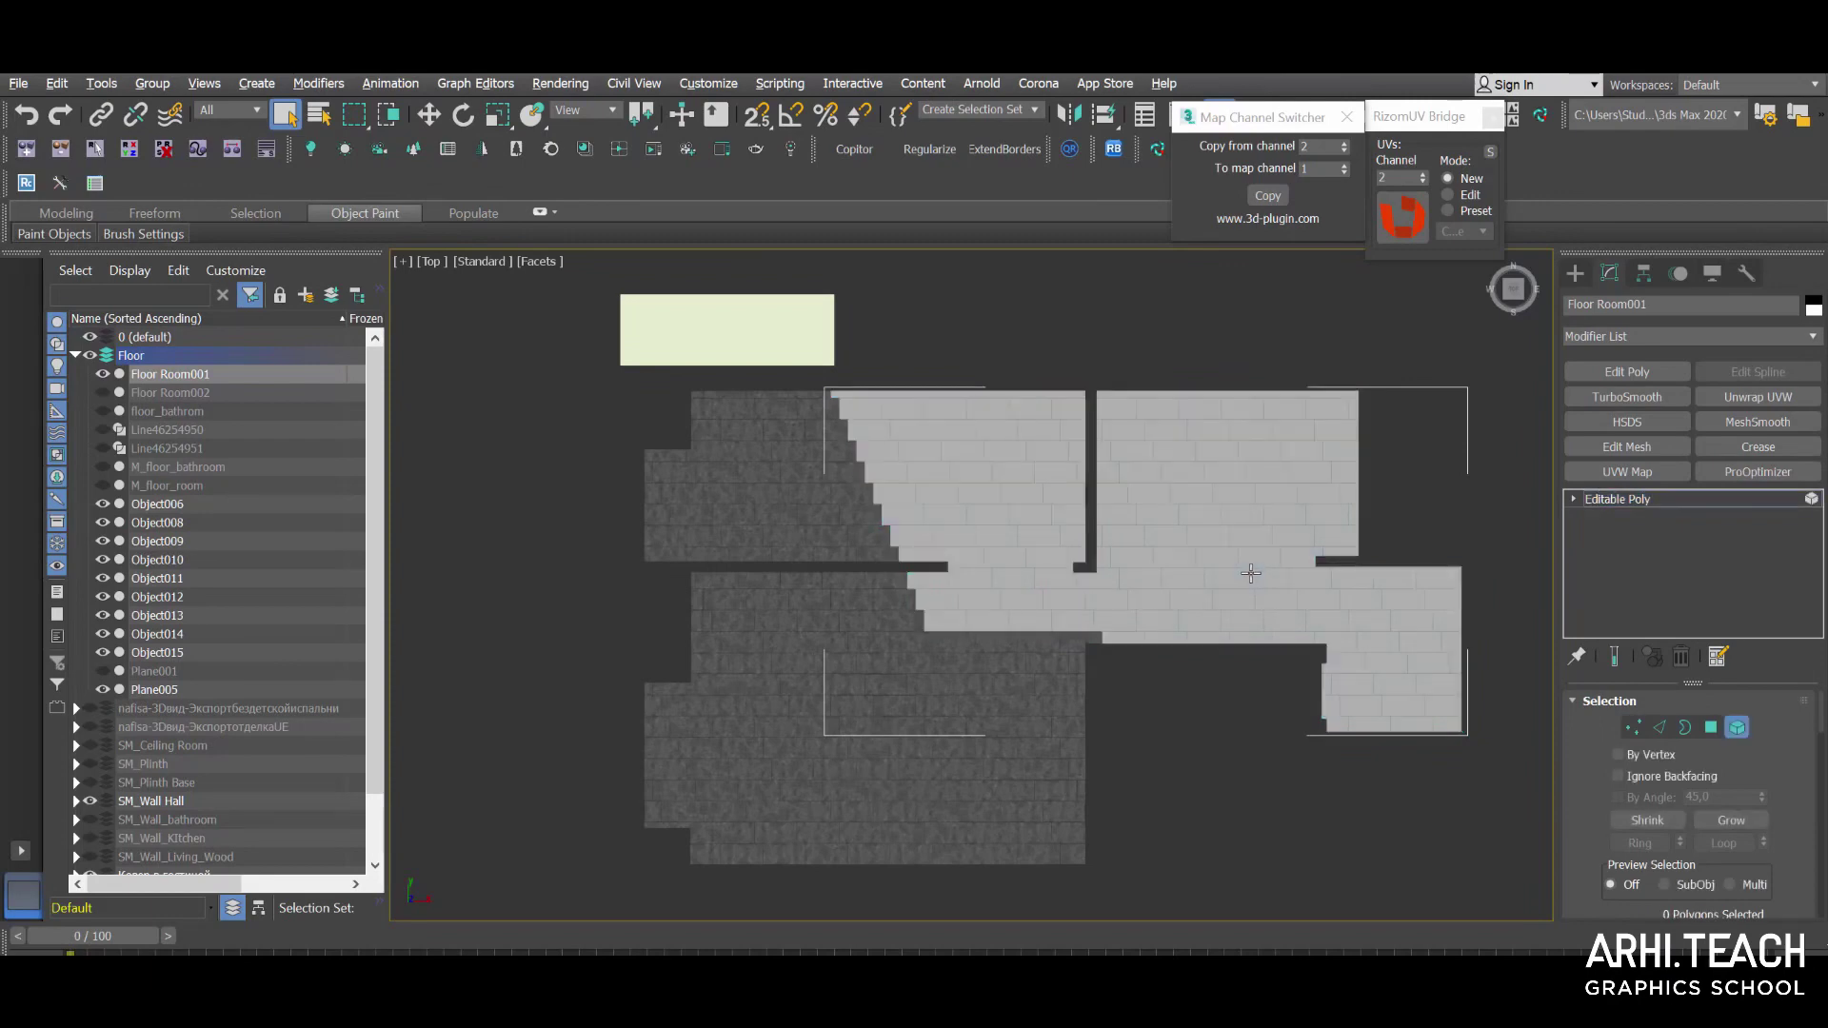
{"action": "left_click_drag", "start_coordinate": [1129, 656], "coordinate": [902, 584]}
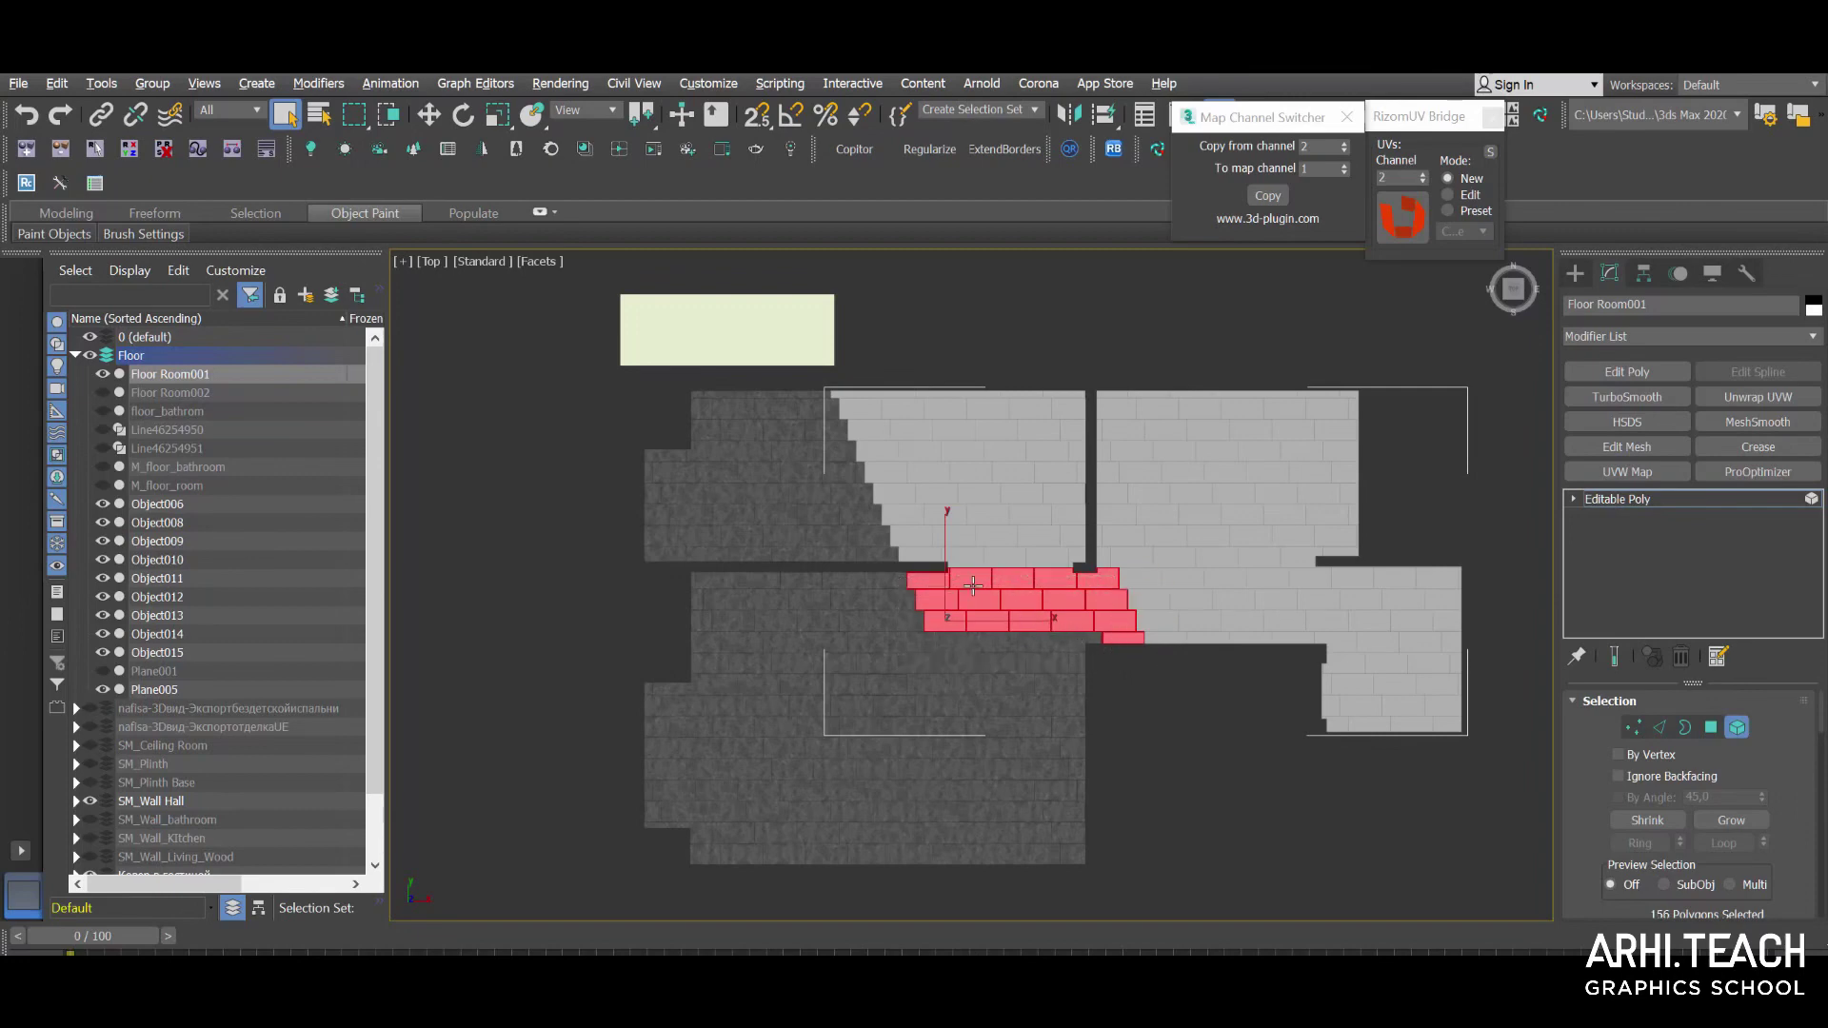
Detach the selected tile faces as Object016, exit face editing, and select Object016.
{"action": "right_click", "coordinate": [1178, 595]}
{"action": "left_click", "coordinate": [1086, 565]}
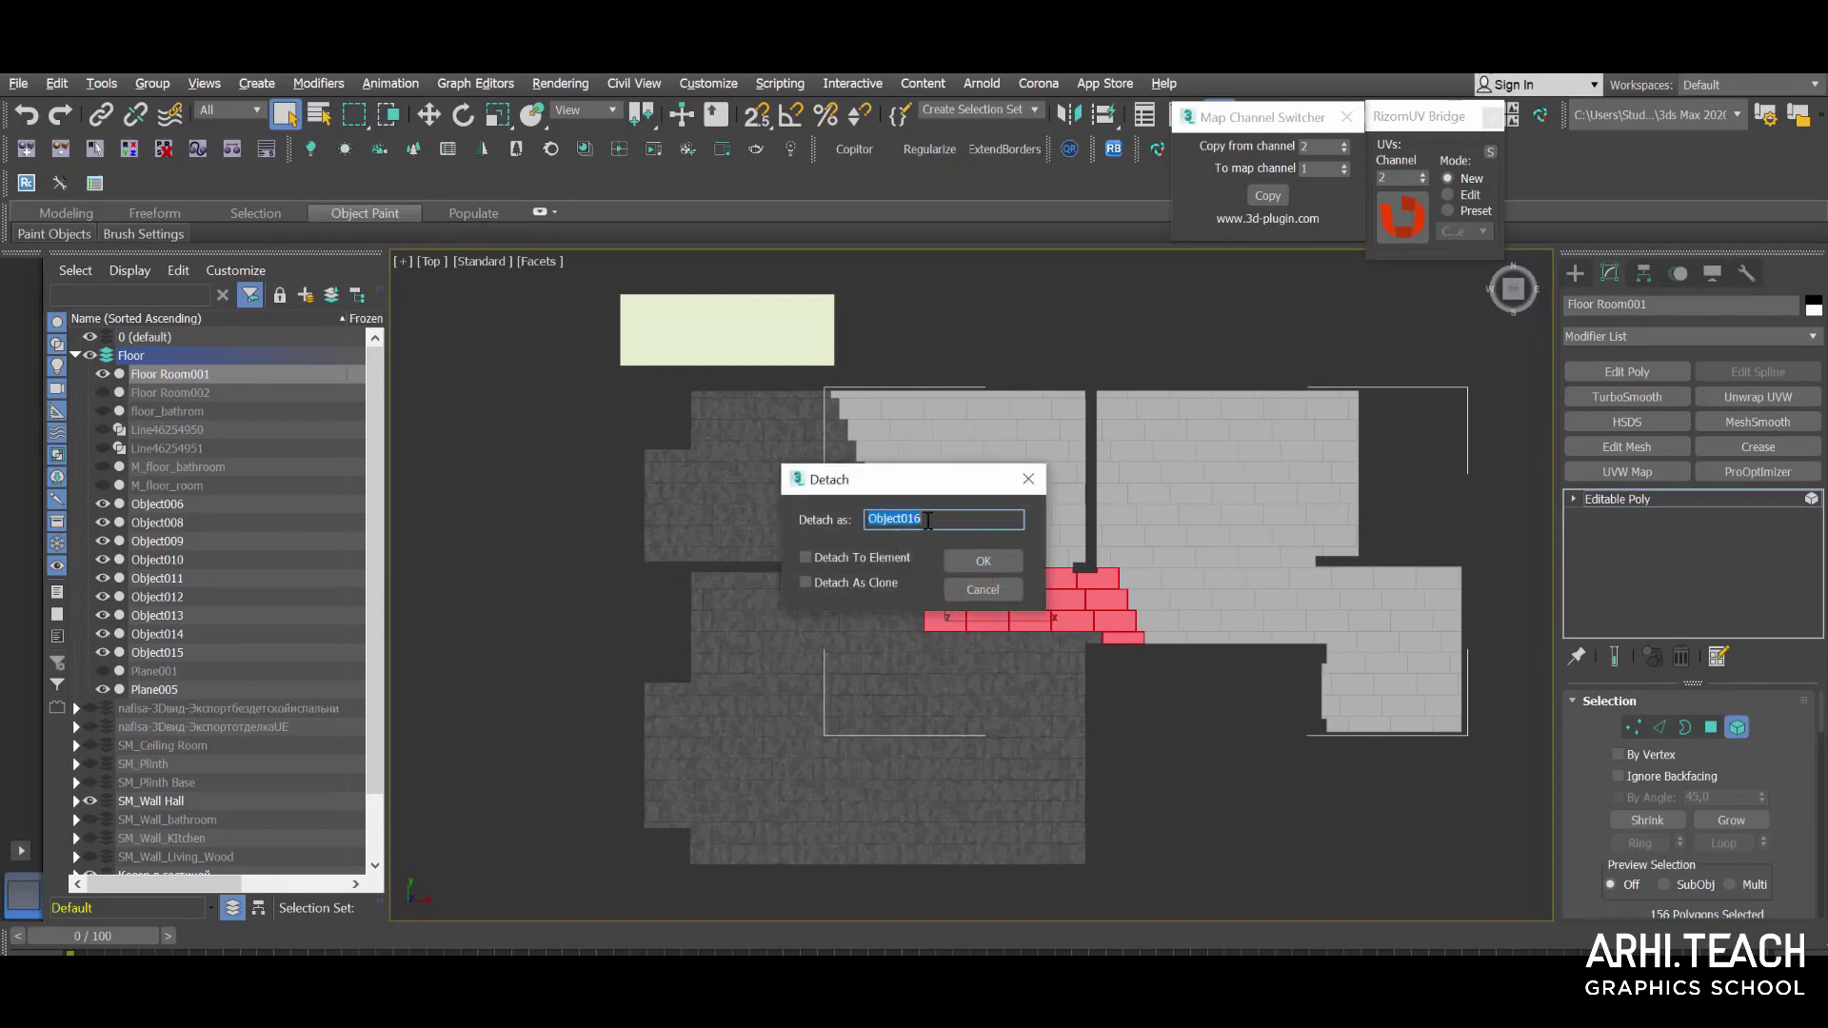
{"action": "left_click", "coordinate": [982, 568]}
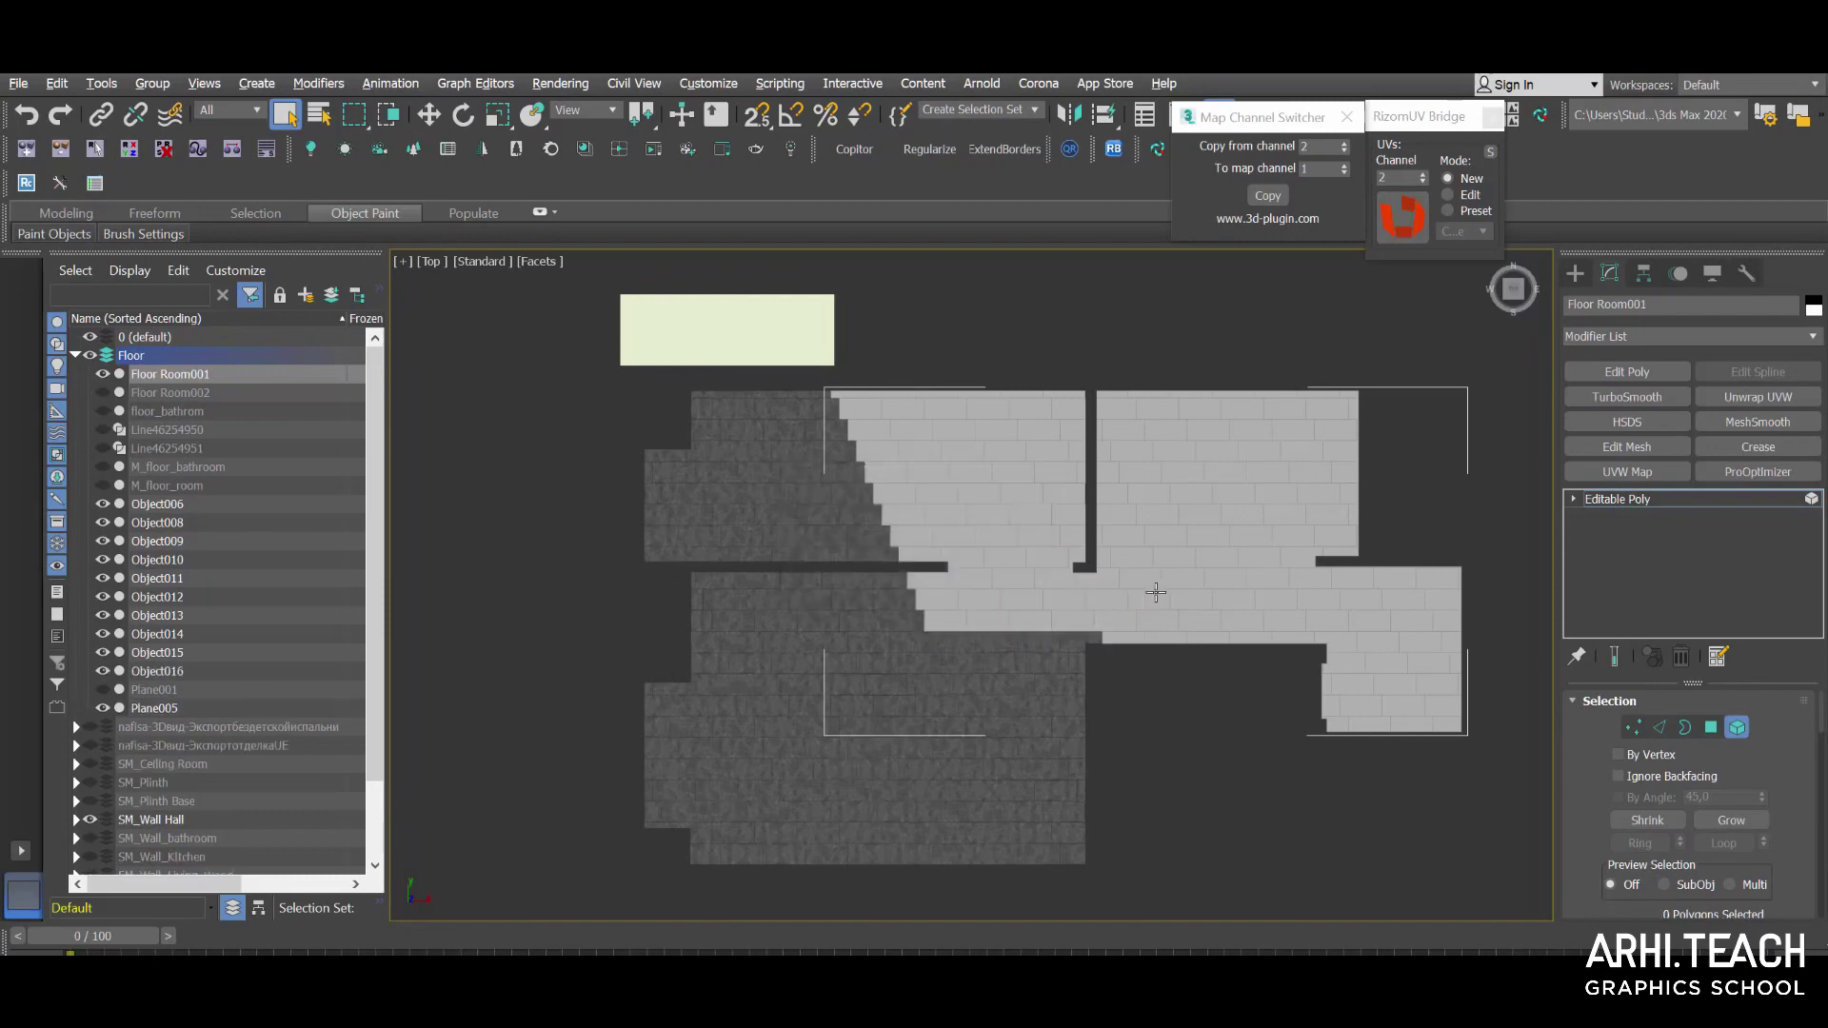
{"action": "left_click", "coordinate": [1706, 504]}
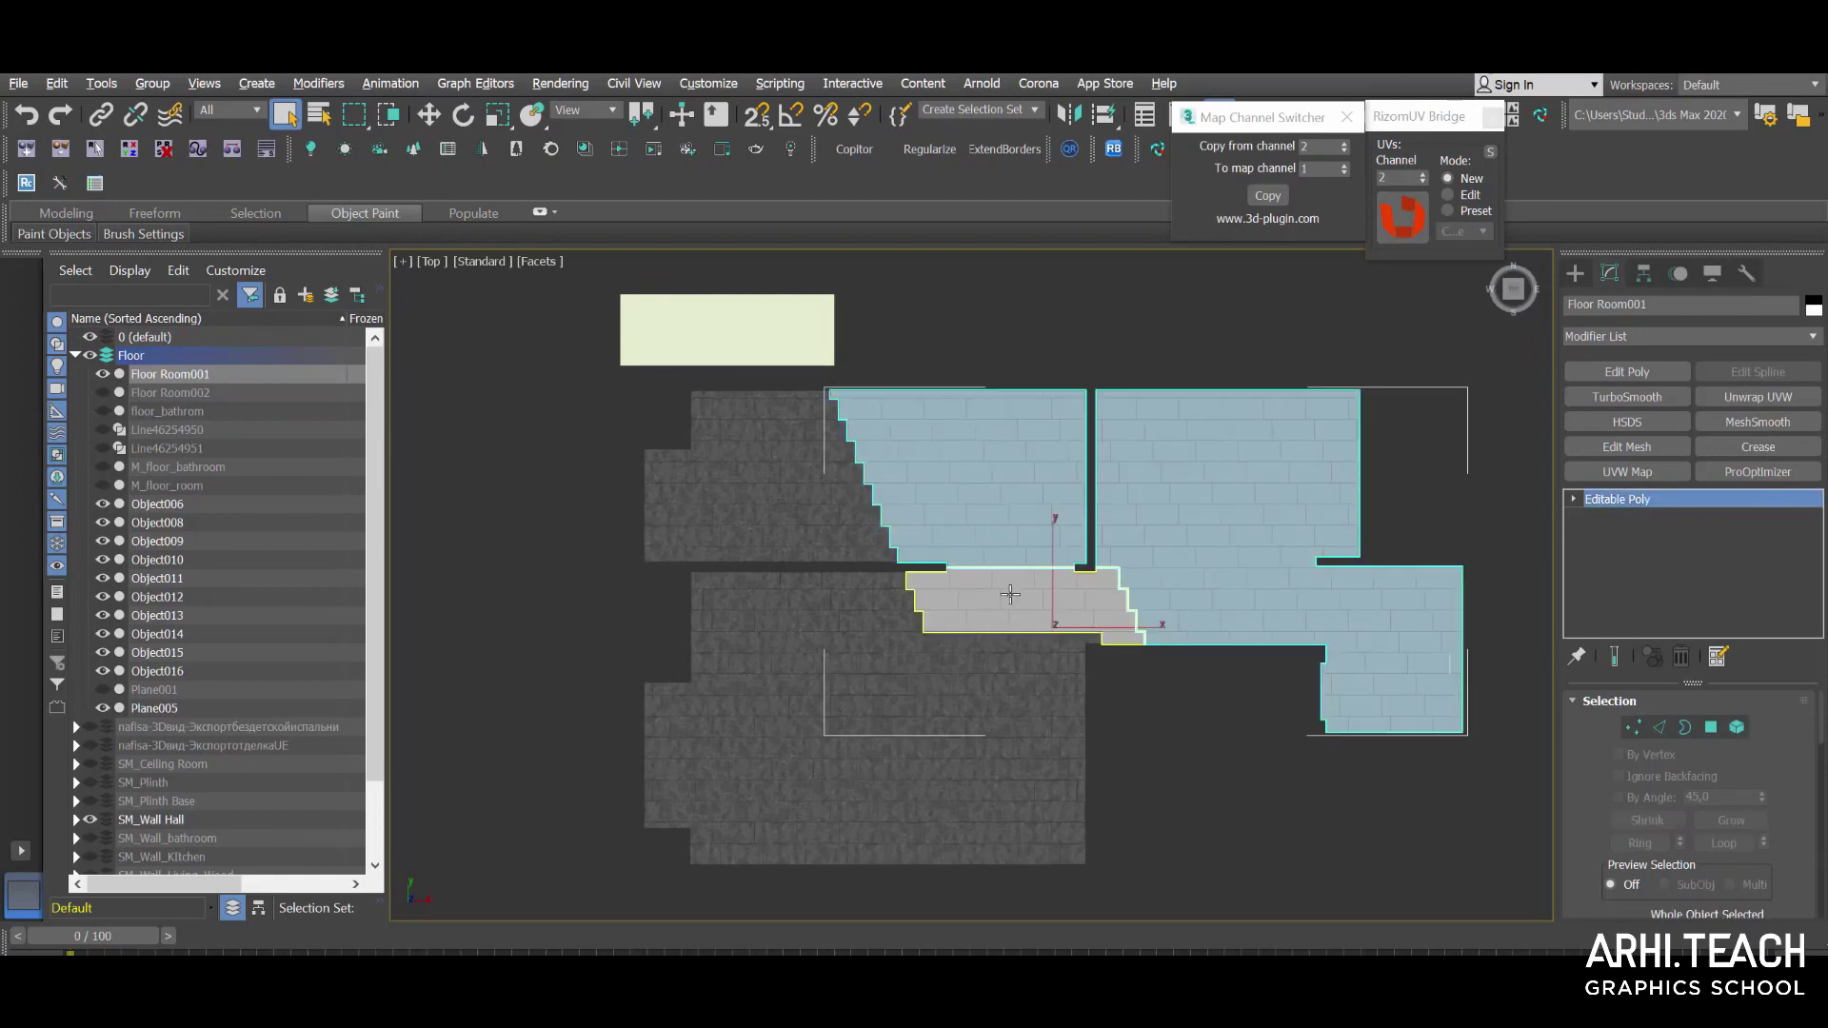
{"action": "left_click", "coordinate": [1008, 594]}
{"action": "type", "text": "2048"}
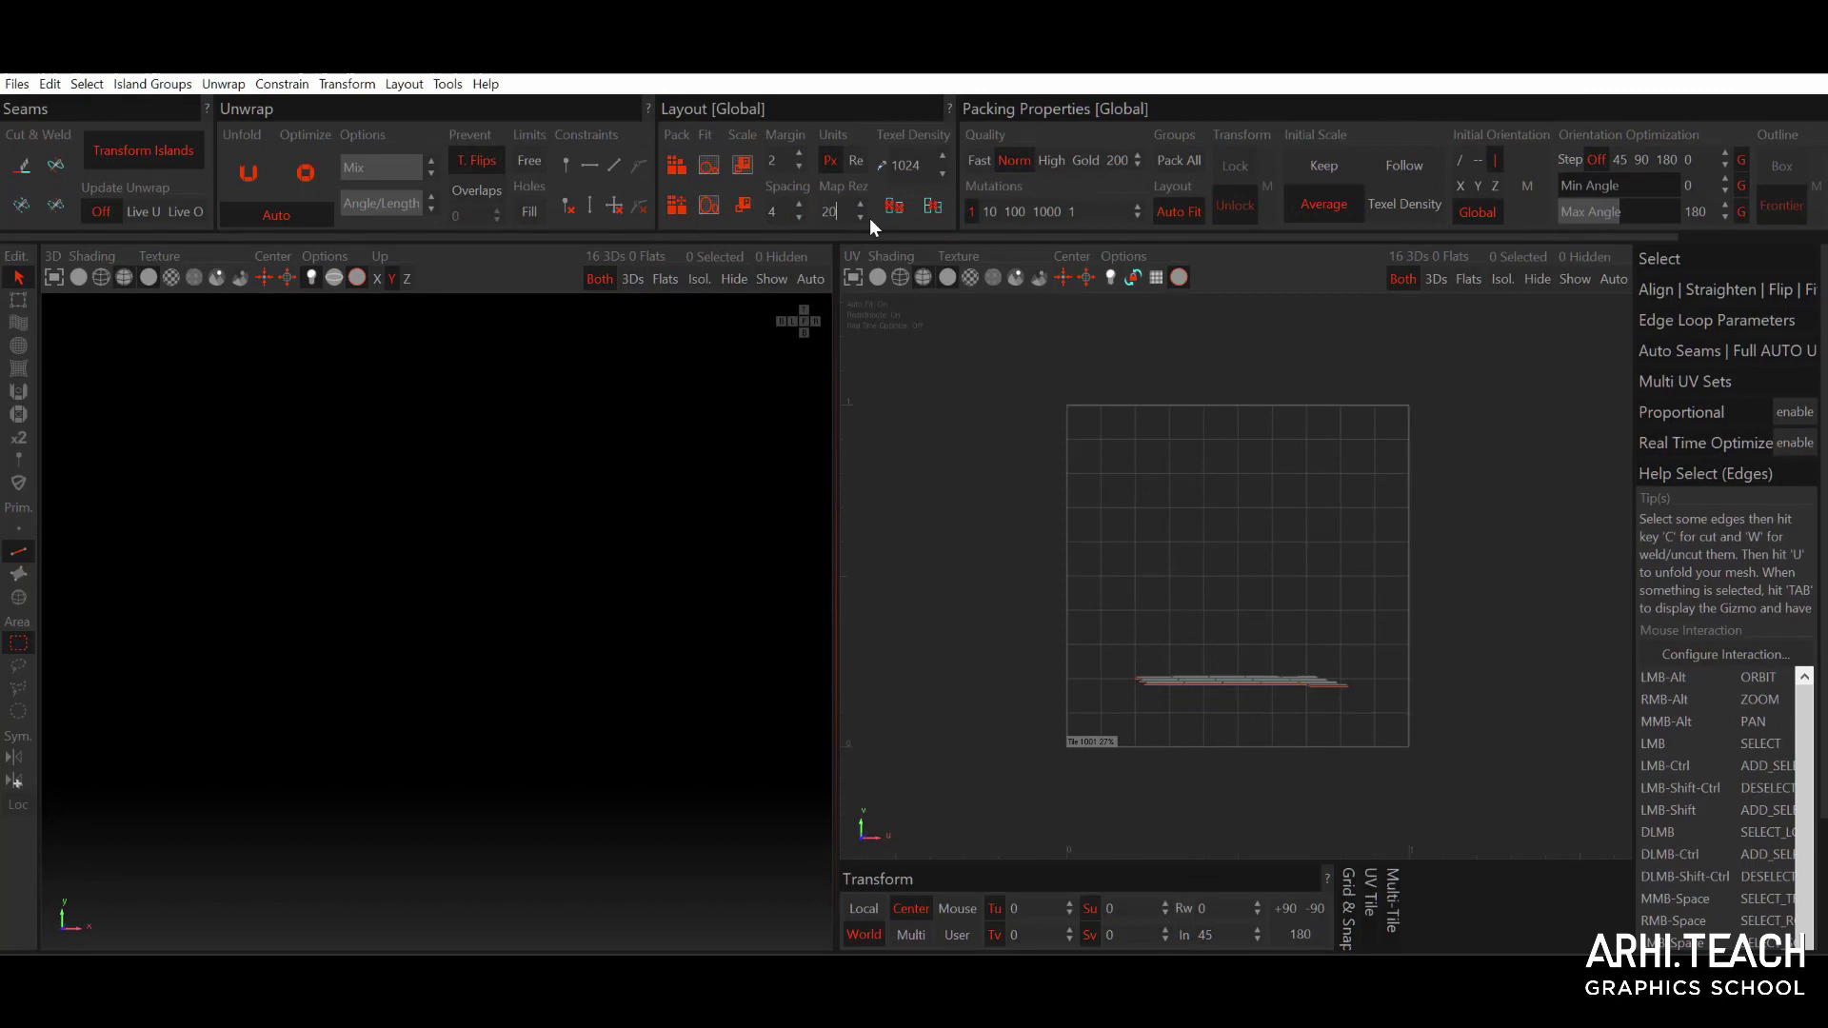
Use a 2048 map resolution and Sharp Edges auto seams at a 23.4 angle.
{"action": "key", "text": "Return"}
{"action": "type", "text": "0"}
{"action": "left_click", "coordinate": [1719, 349]}
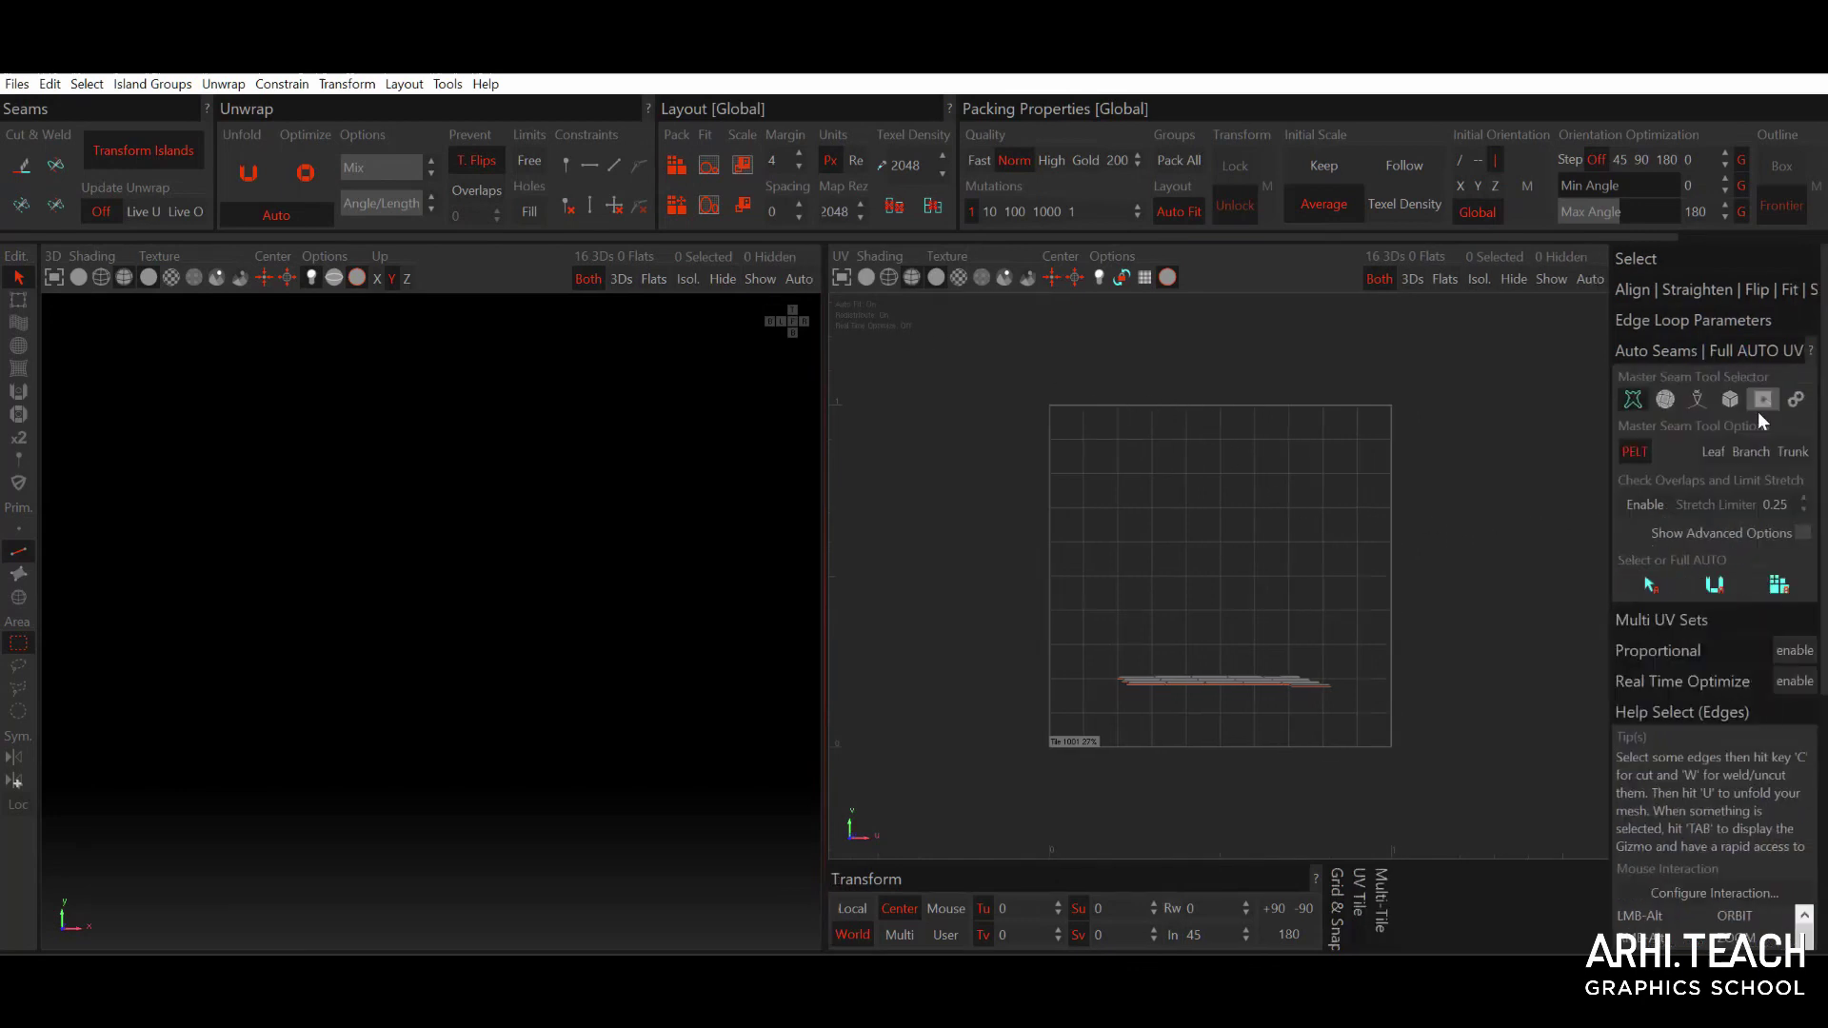
{"action": "left_click", "coordinate": [1700, 403]}
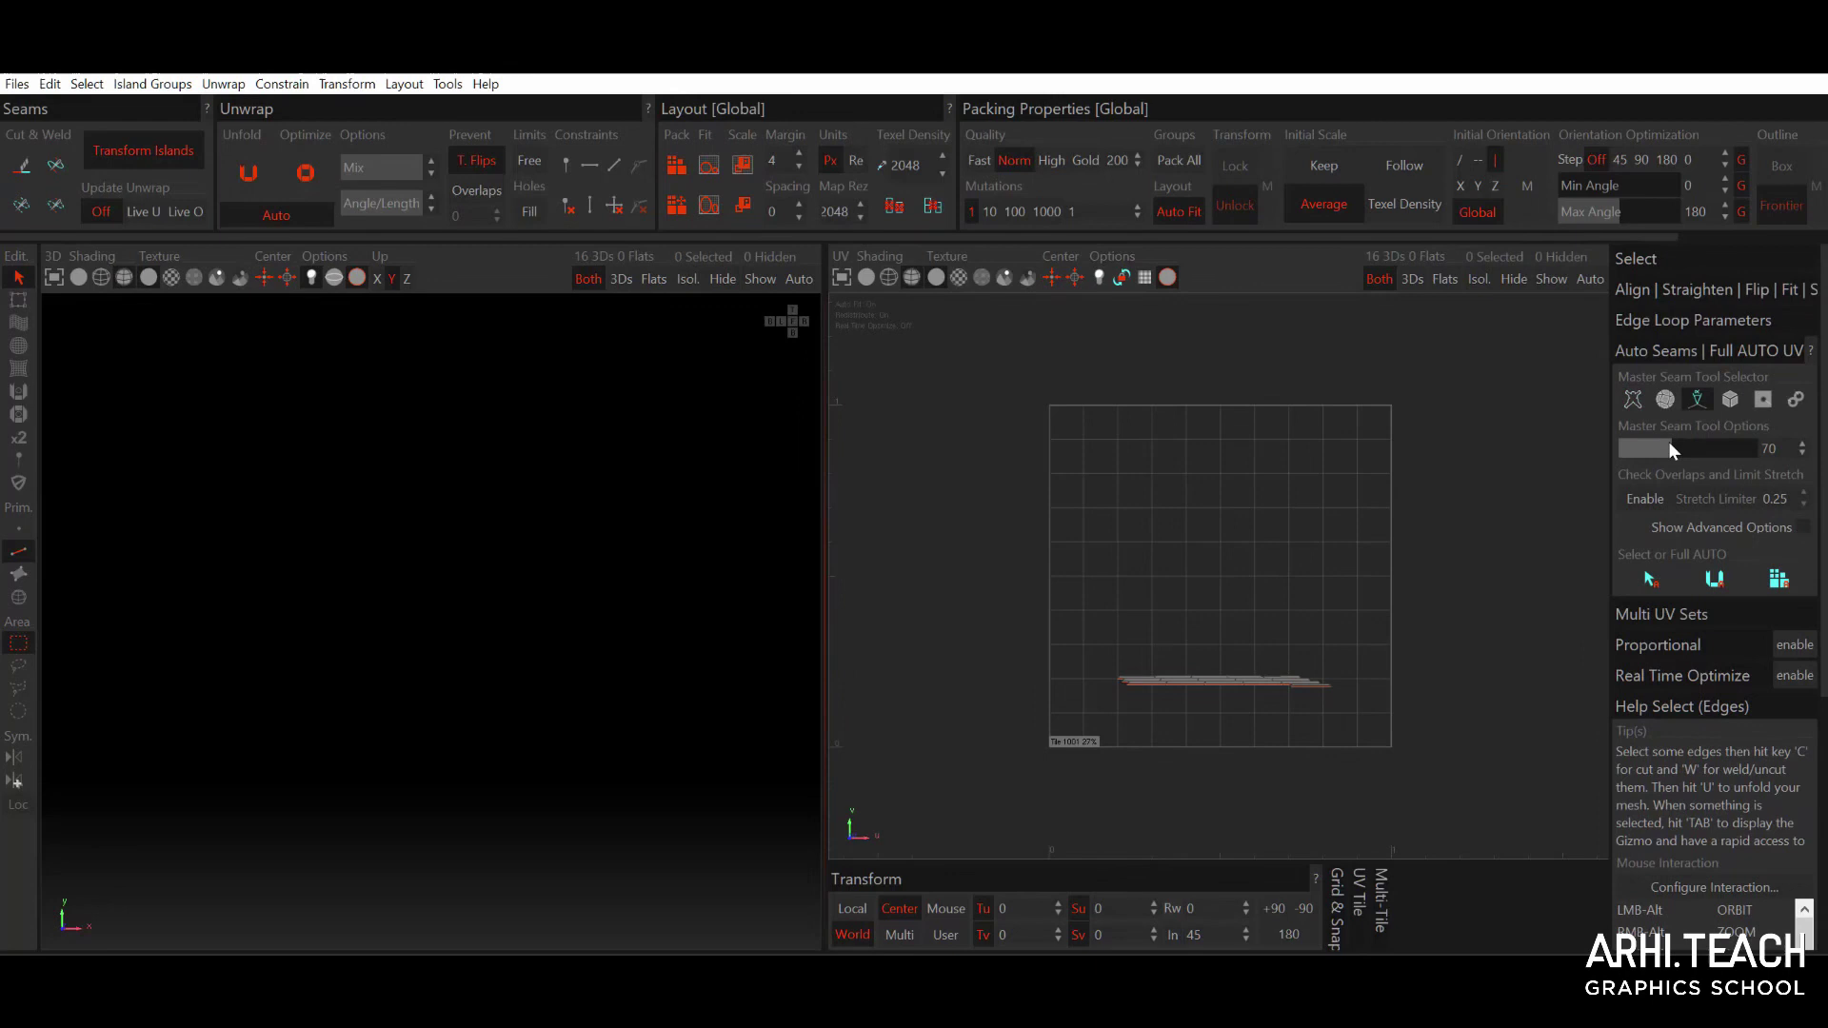
{"action": "left_click_drag", "start_coordinate": [1669, 446], "coordinate": [1639, 454]}
Auto-unwrap the floor piece, move the long island above the UV tile, and select all islands.
{"action": "left_click", "coordinate": [1779, 578]}
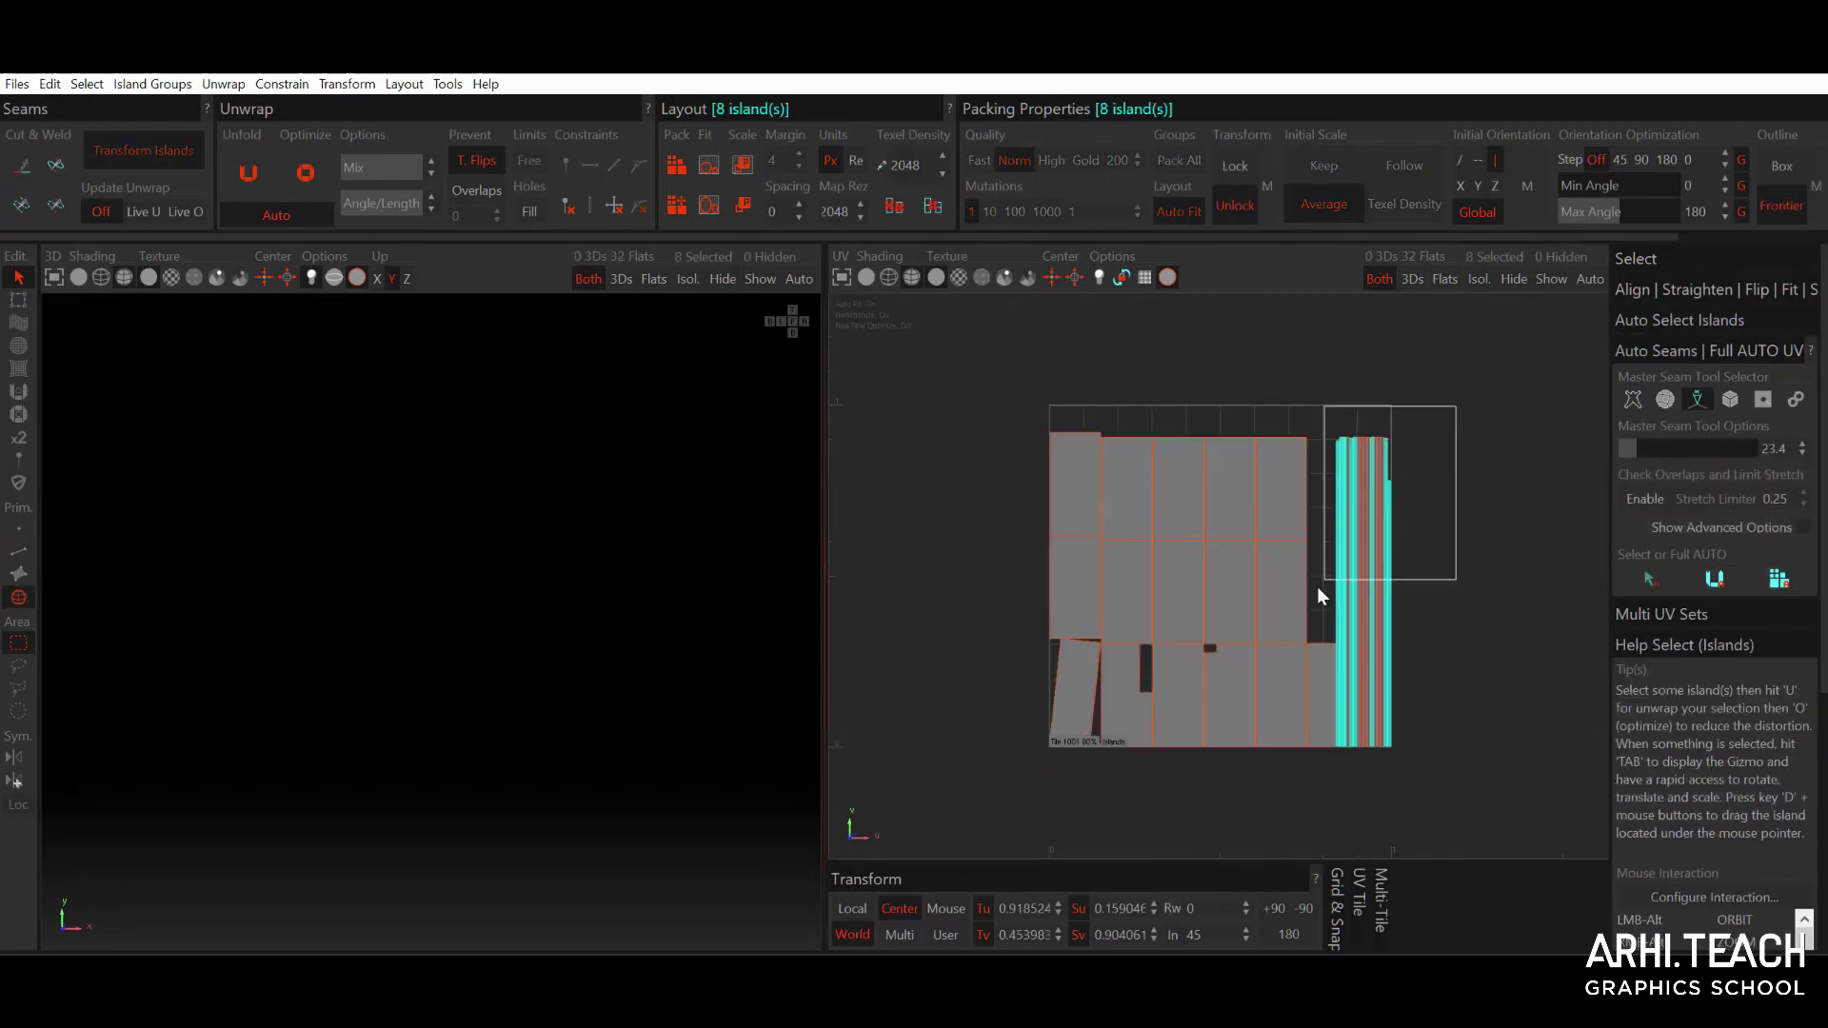
{"action": "mouse_move", "coordinate": [1457, 407]}
{"action": "left_mouse_down"}
{"action": "mouse_move", "coordinate": [1328, 593]}
{"action": "mouse_move", "coordinate": [1533, 569]}
{"action": "left_mouse_up"}
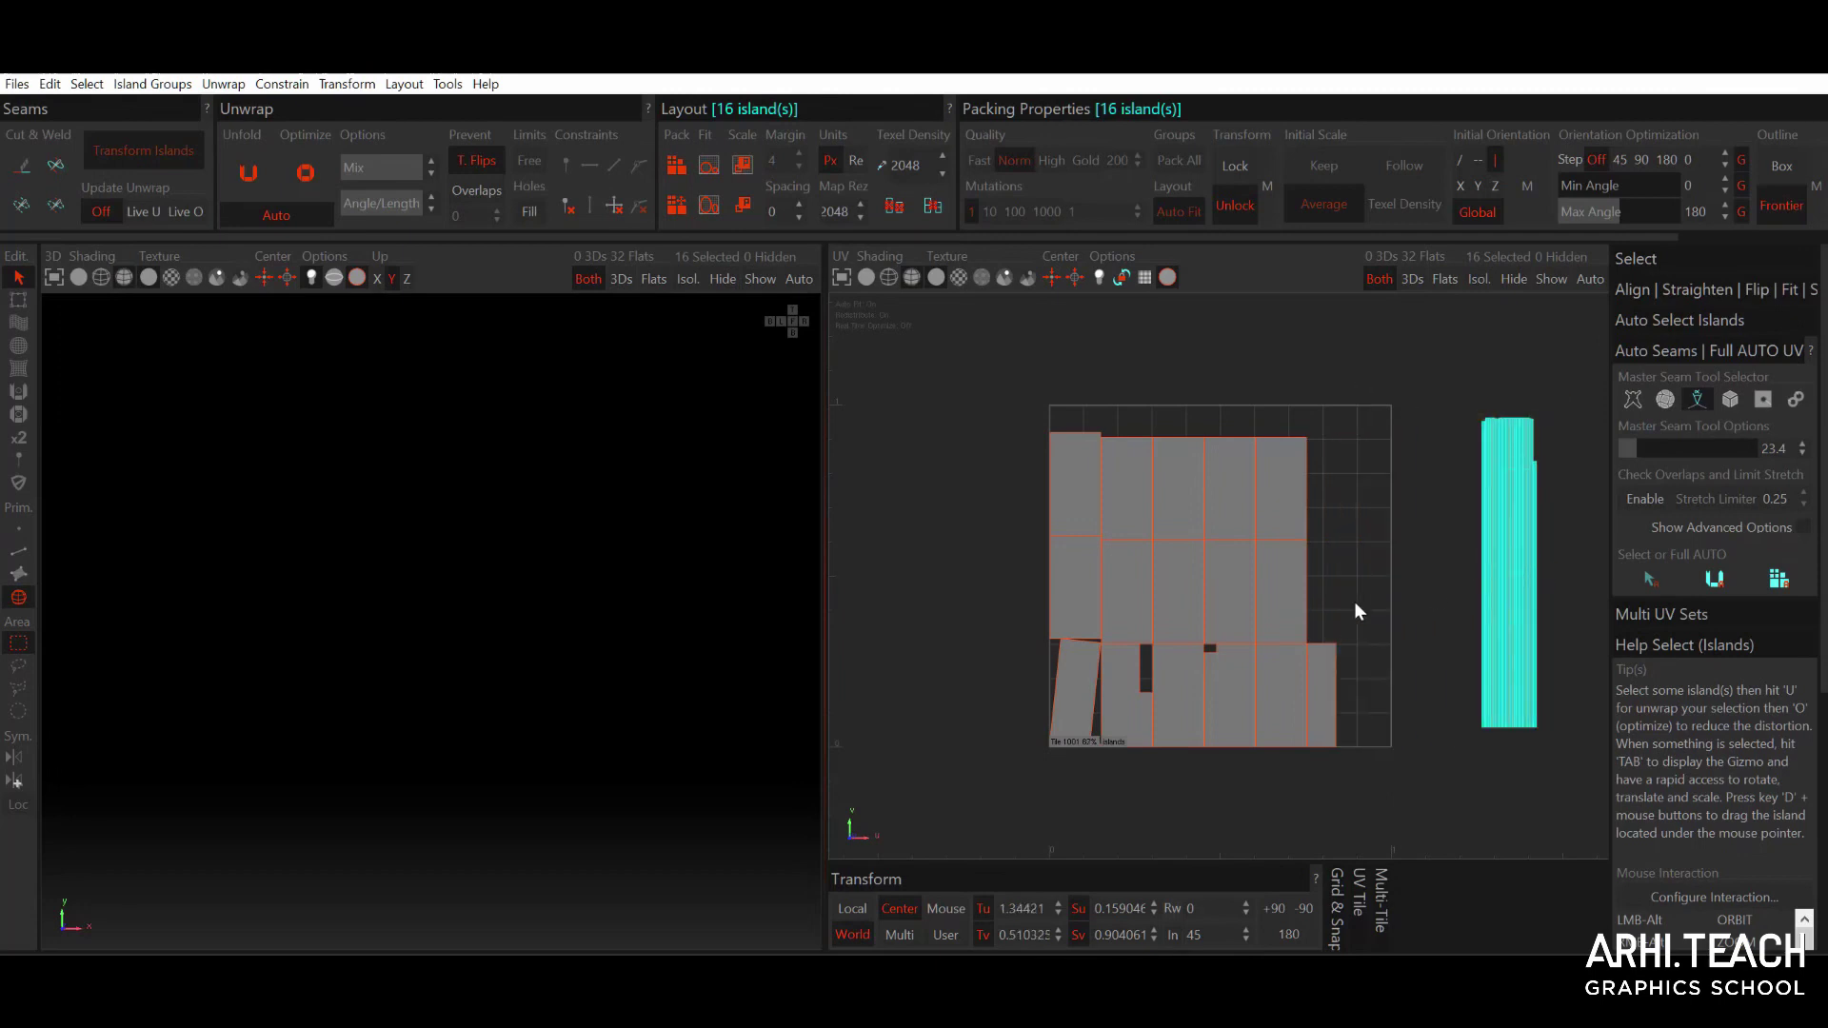
{"action": "mouse_move", "coordinate": [1390, 403]}
{"action": "left_mouse_down"}
{"action": "mouse_move", "coordinate": [1010, 763]}
{"action": "mouse_move", "coordinate": [1101, 734]}
{"action": "left_mouse_up"}
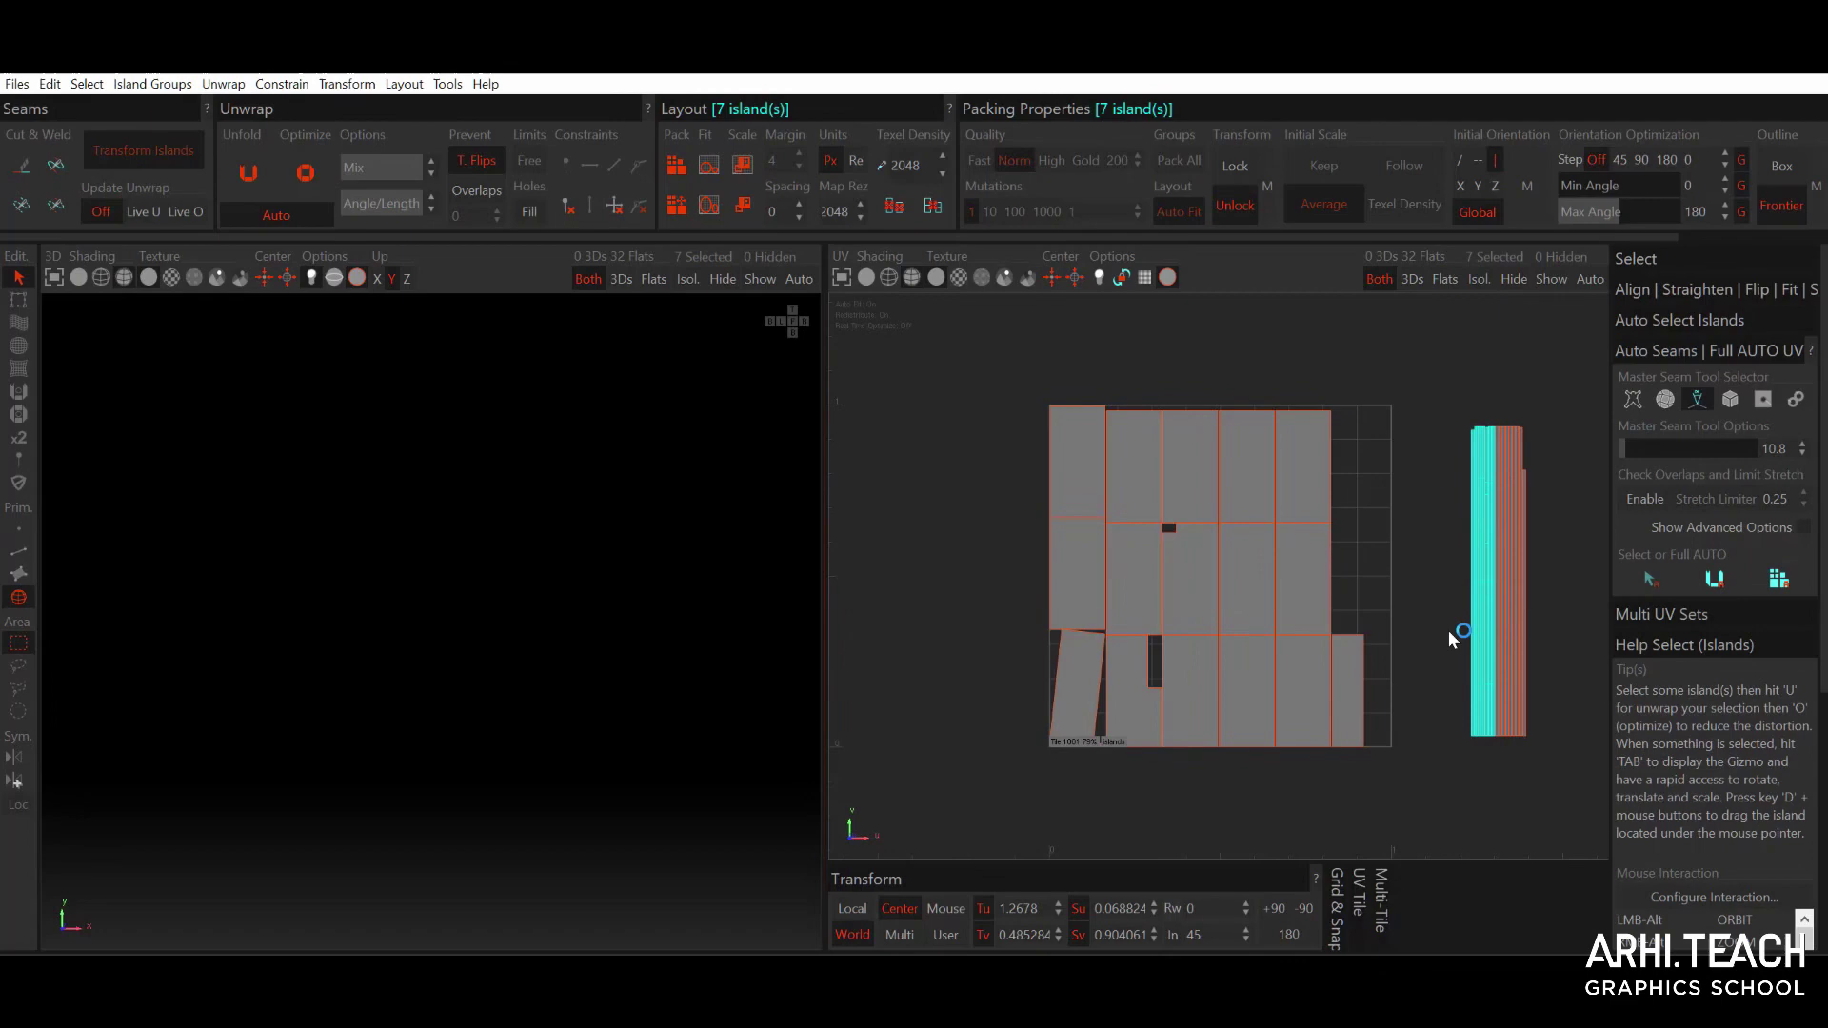
{"action": "left_click_drag", "start_coordinate": [1448, 629], "coordinate": [1305, 388]}
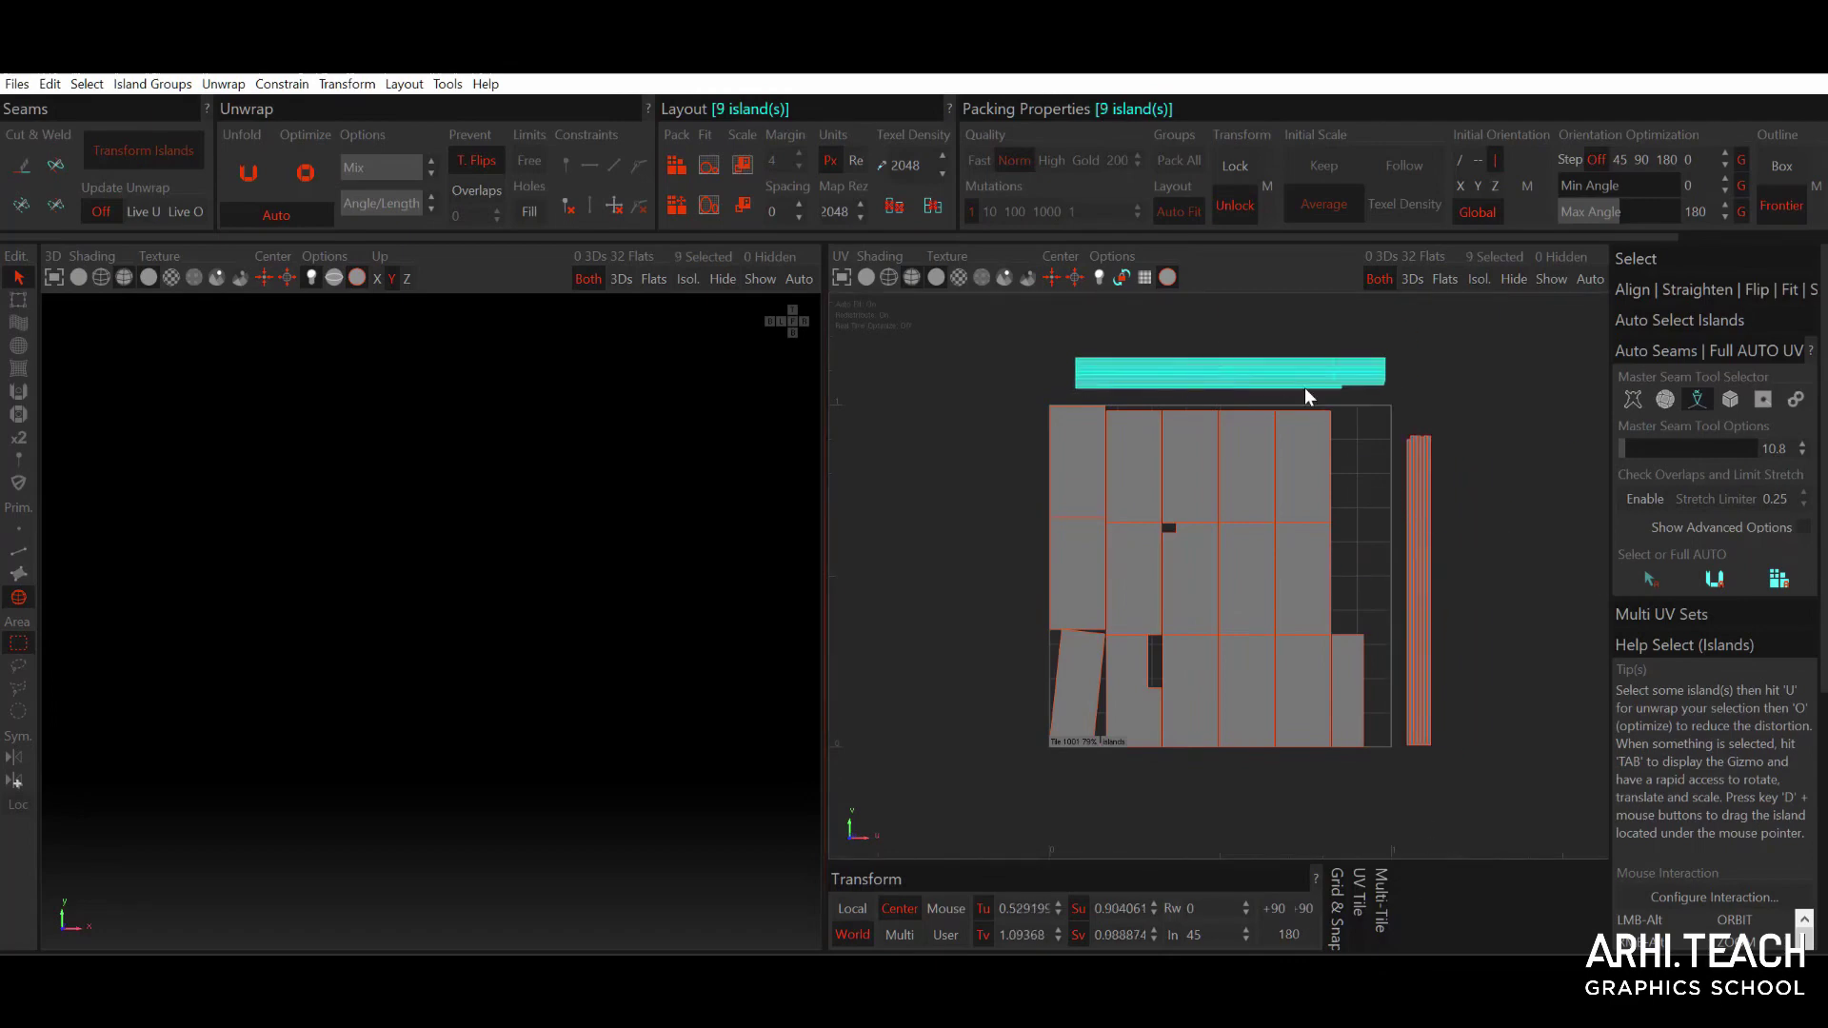
{"action": "key", "text": "ctrl+a"}
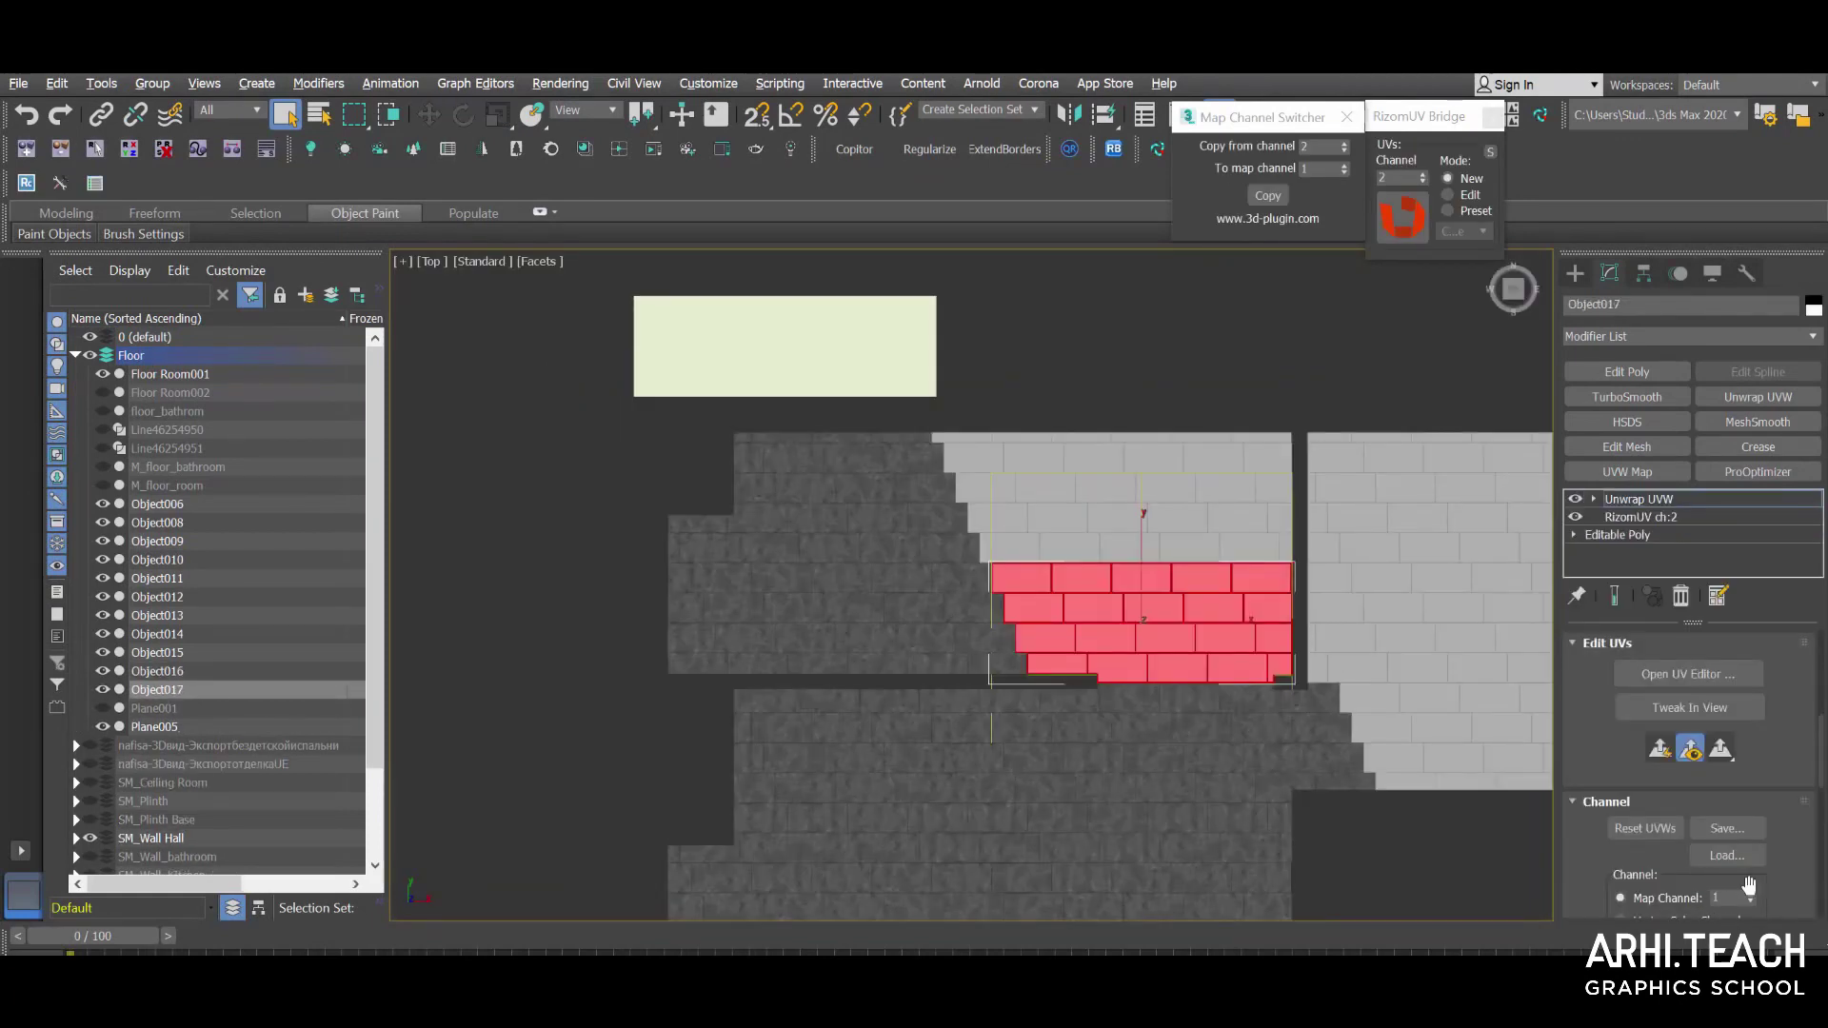
View the floor piece's existing map channel 2 UVs, then deselect them and close the editor.
{"action": "left_click", "coordinate": [1688, 673]}
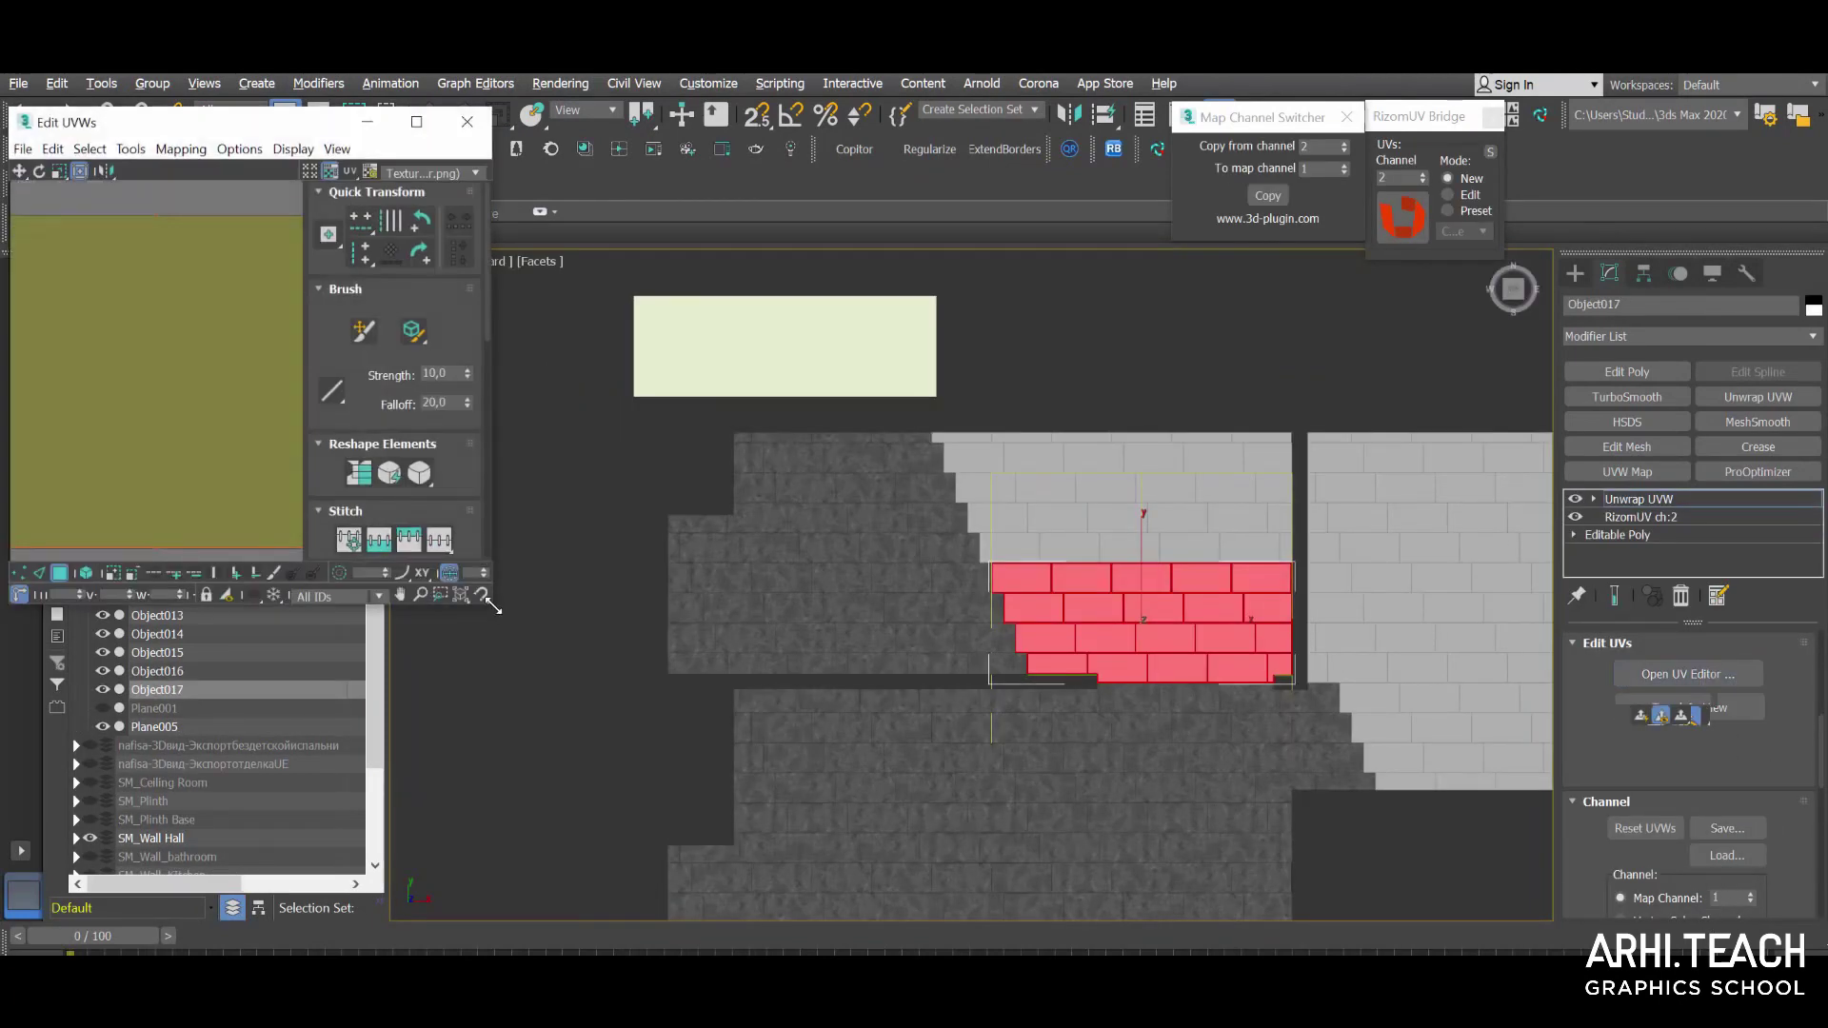
{"action": "left_click", "coordinate": [1751, 892]}
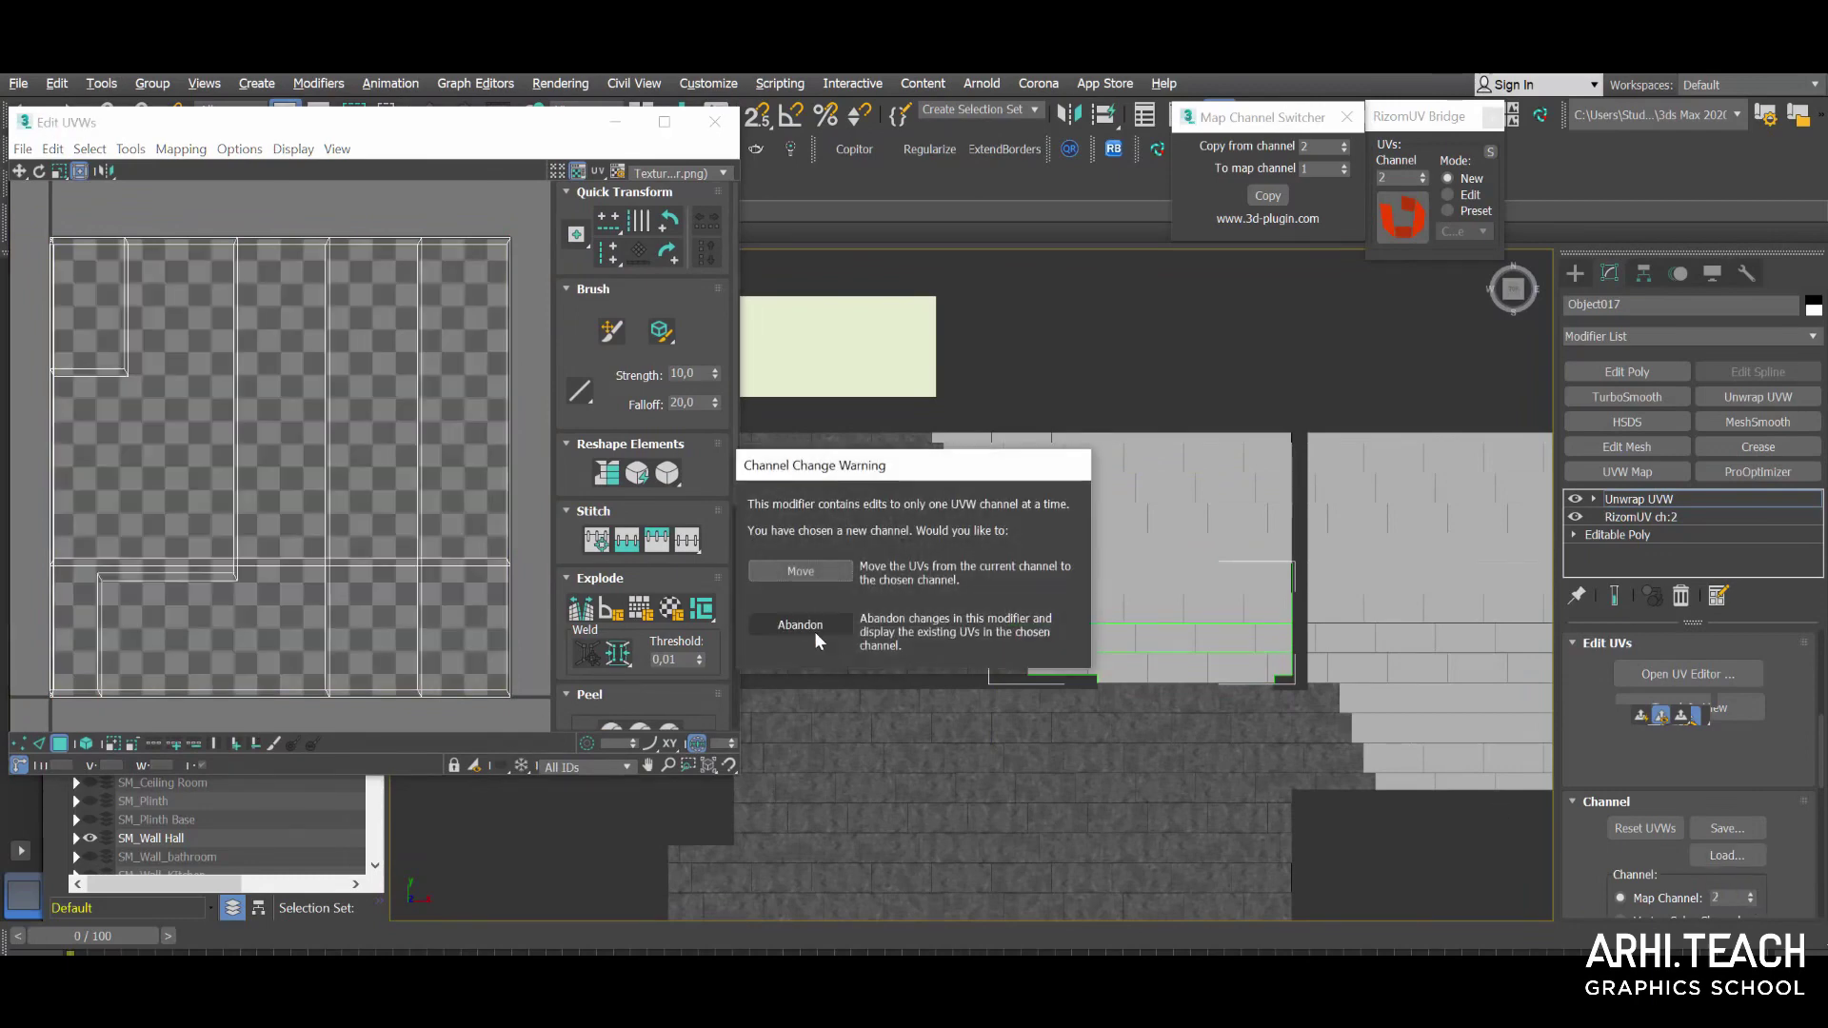
{"action": "left_click", "coordinate": [815, 632]}
{"action": "left_click", "coordinate": [16, 563]}
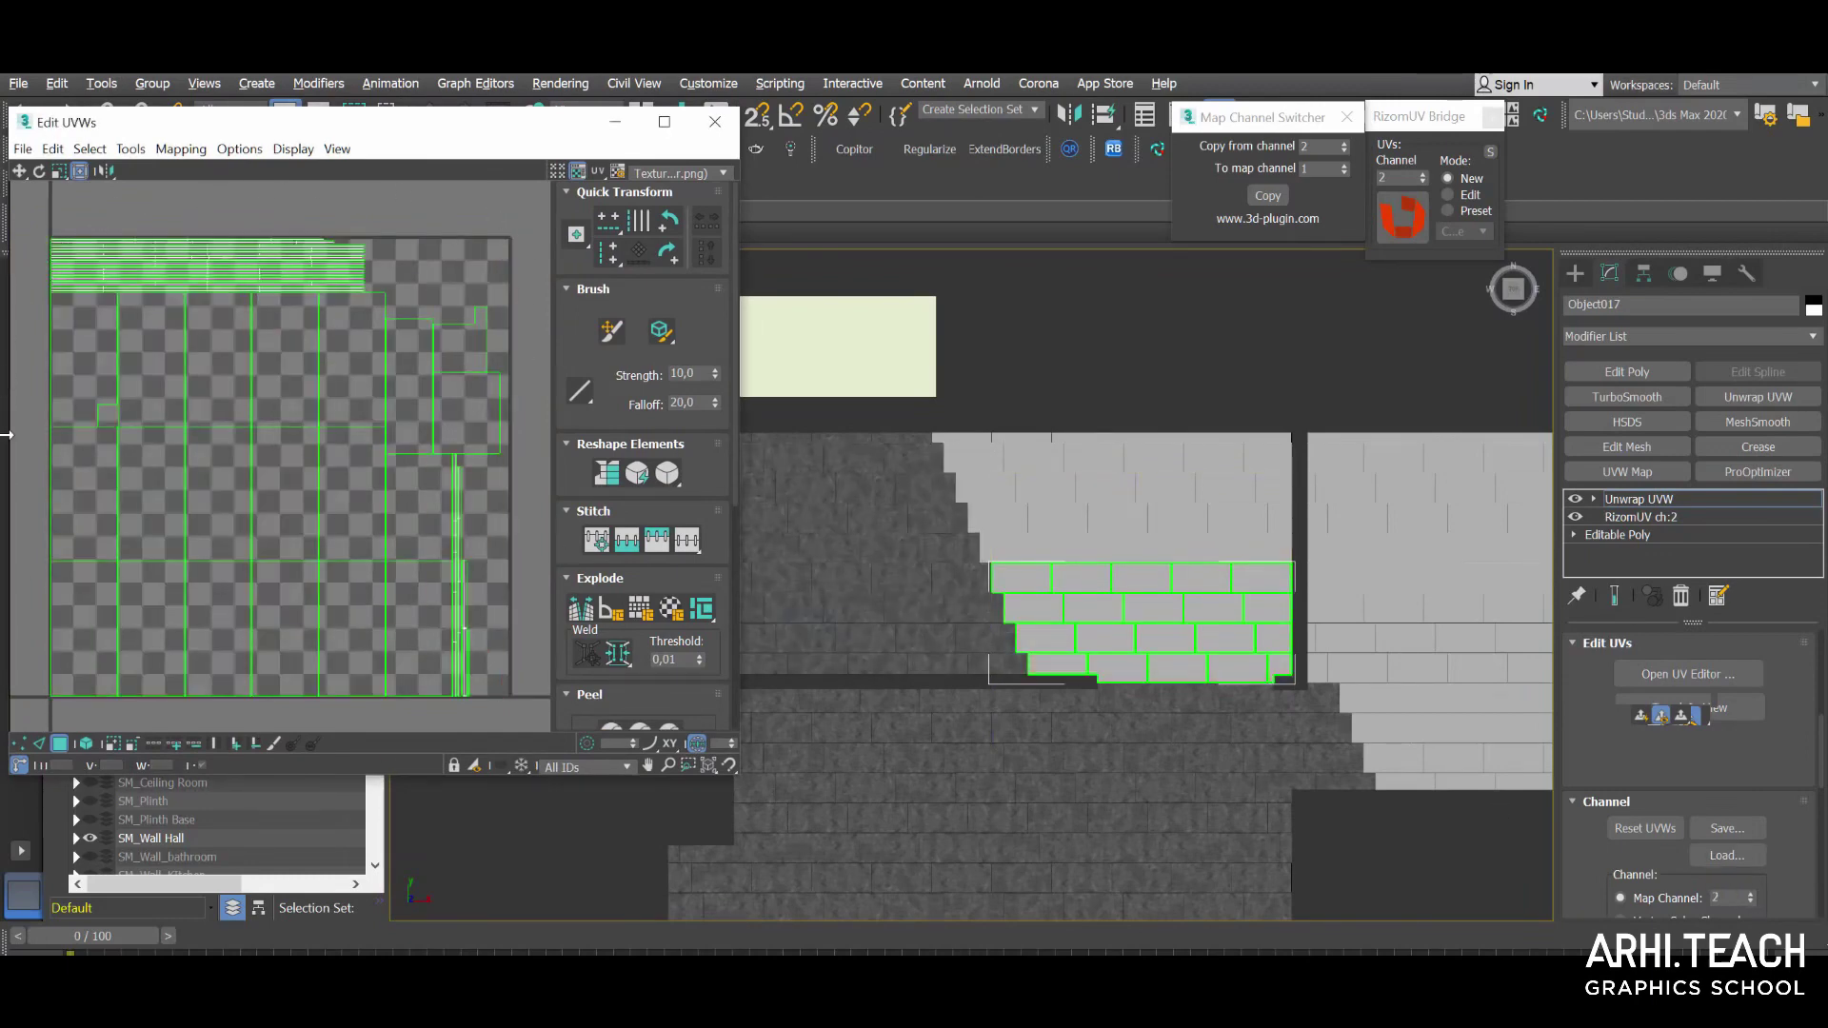
{"action": "left_click", "coordinate": [710, 125]}
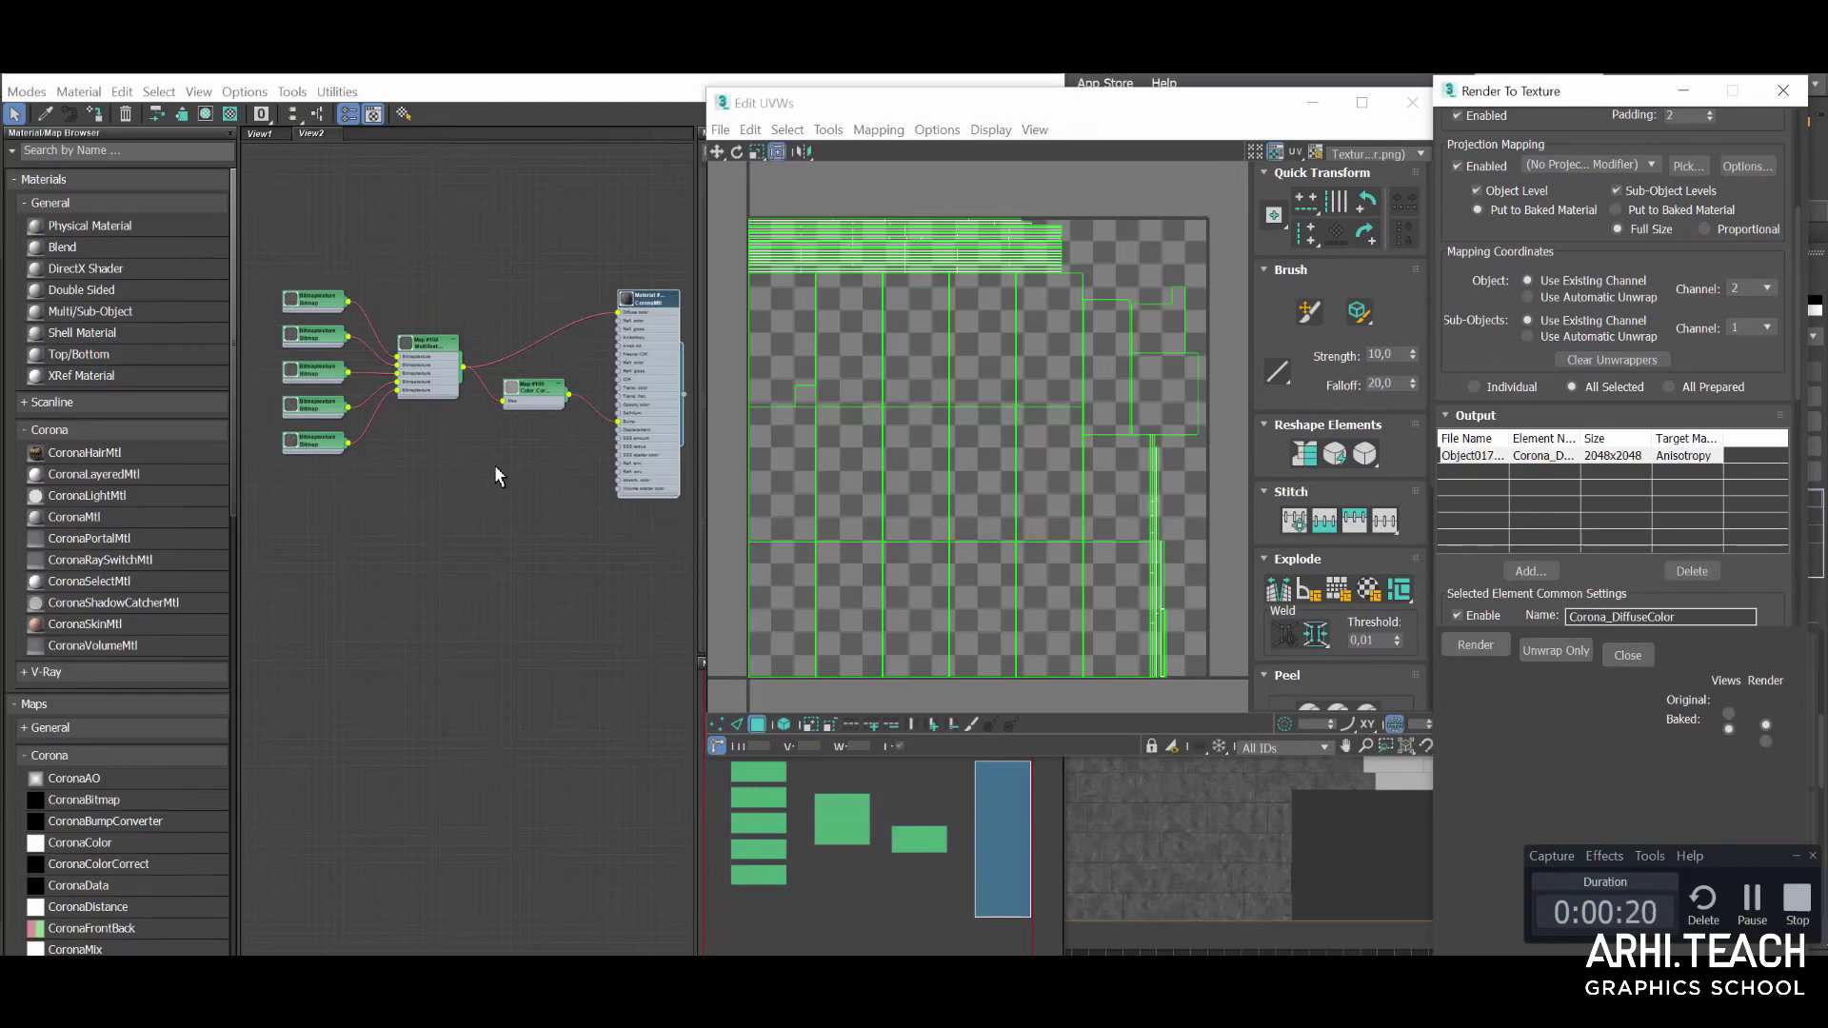
Close the Slate editor and set up Render To Texture for Object016 using channel 2.
{"action": "left_click", "coordinate": [572, 401]}
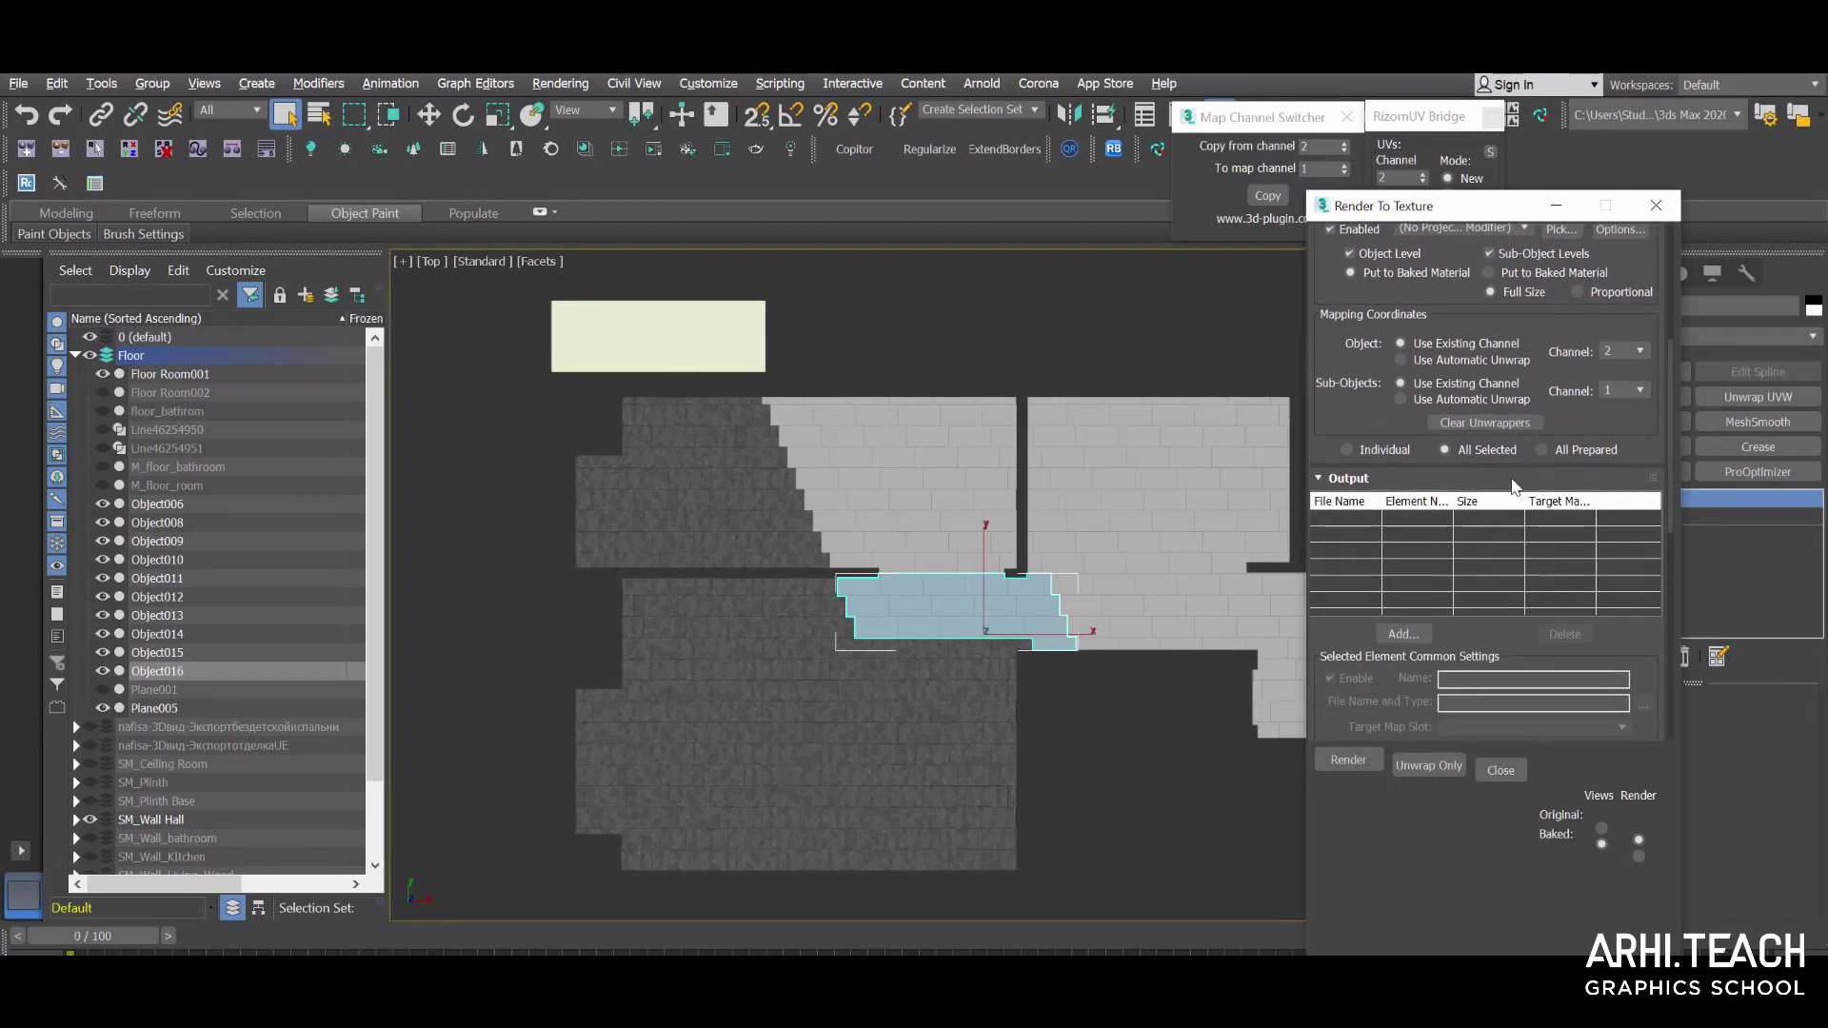
Add a Corona_DiffuseColor bake element with a set output path and 2048x2048 size.
{"action": "left_click", "coordinate": [1402, 635]}
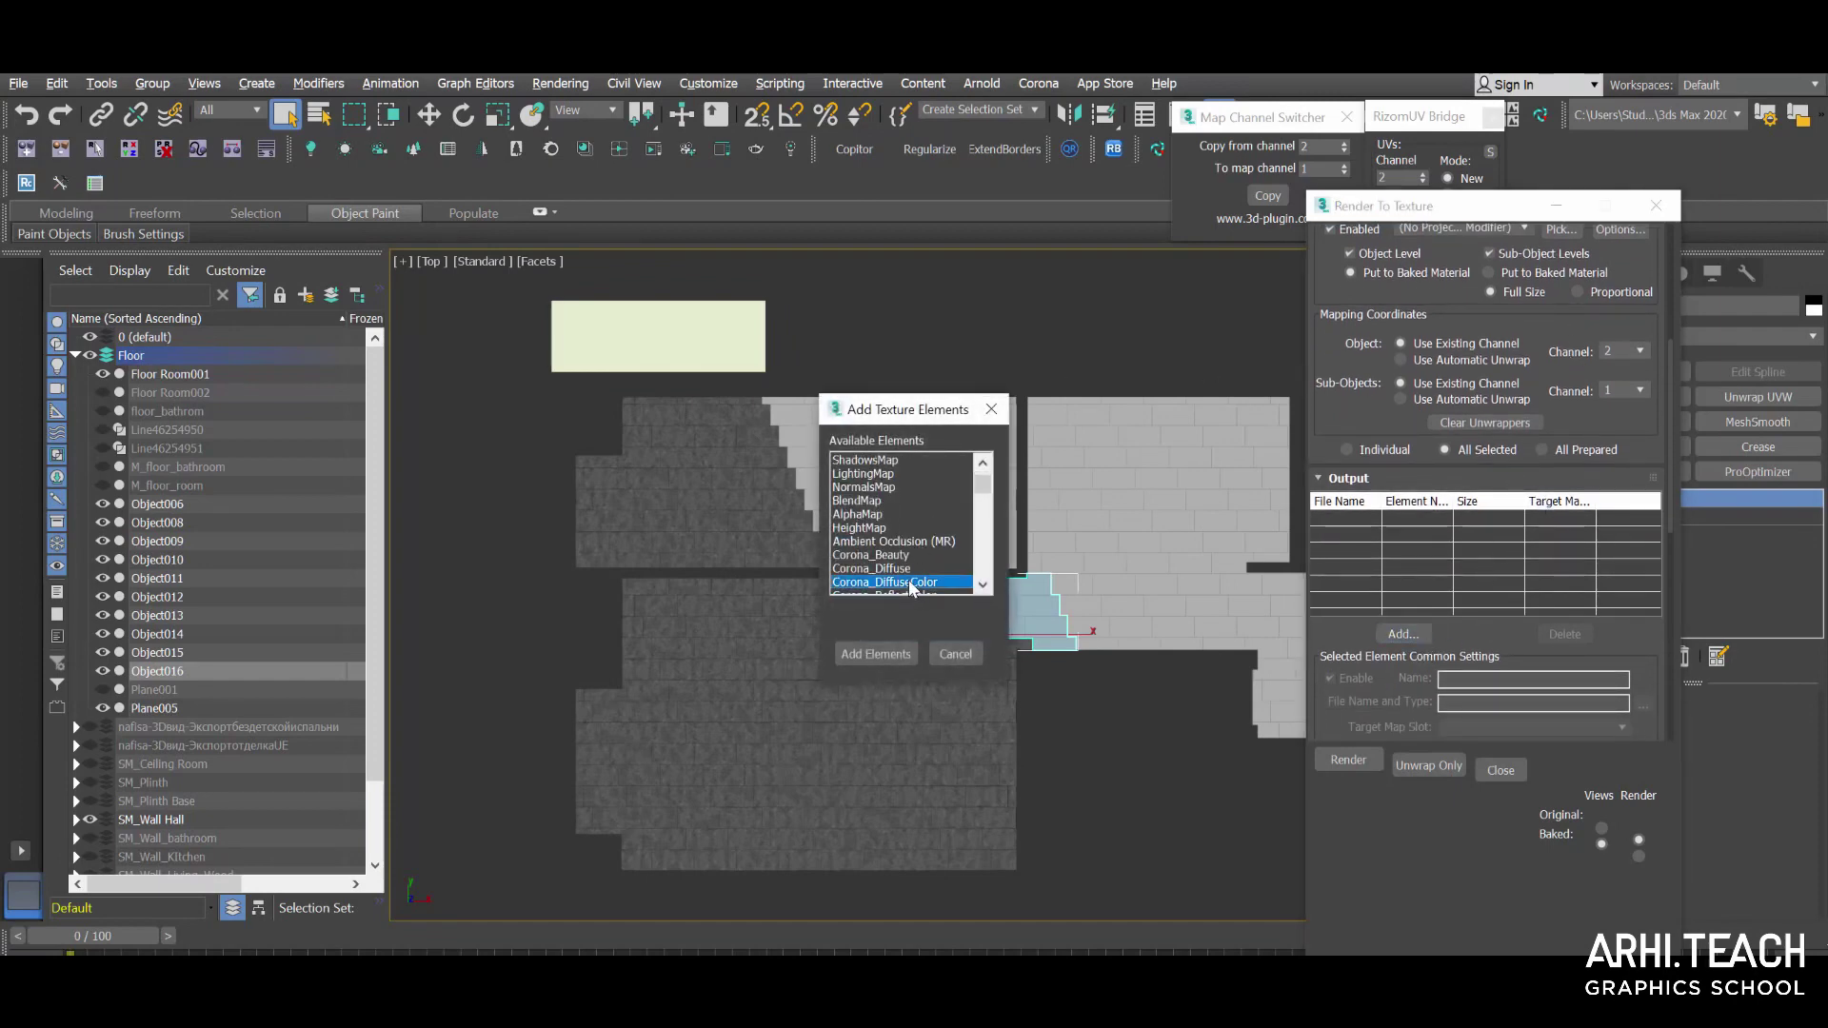
{"action": "double_click", "coordinate": [909, 583]}
{"action": "left_click", "coordinate": [1644, 705]}
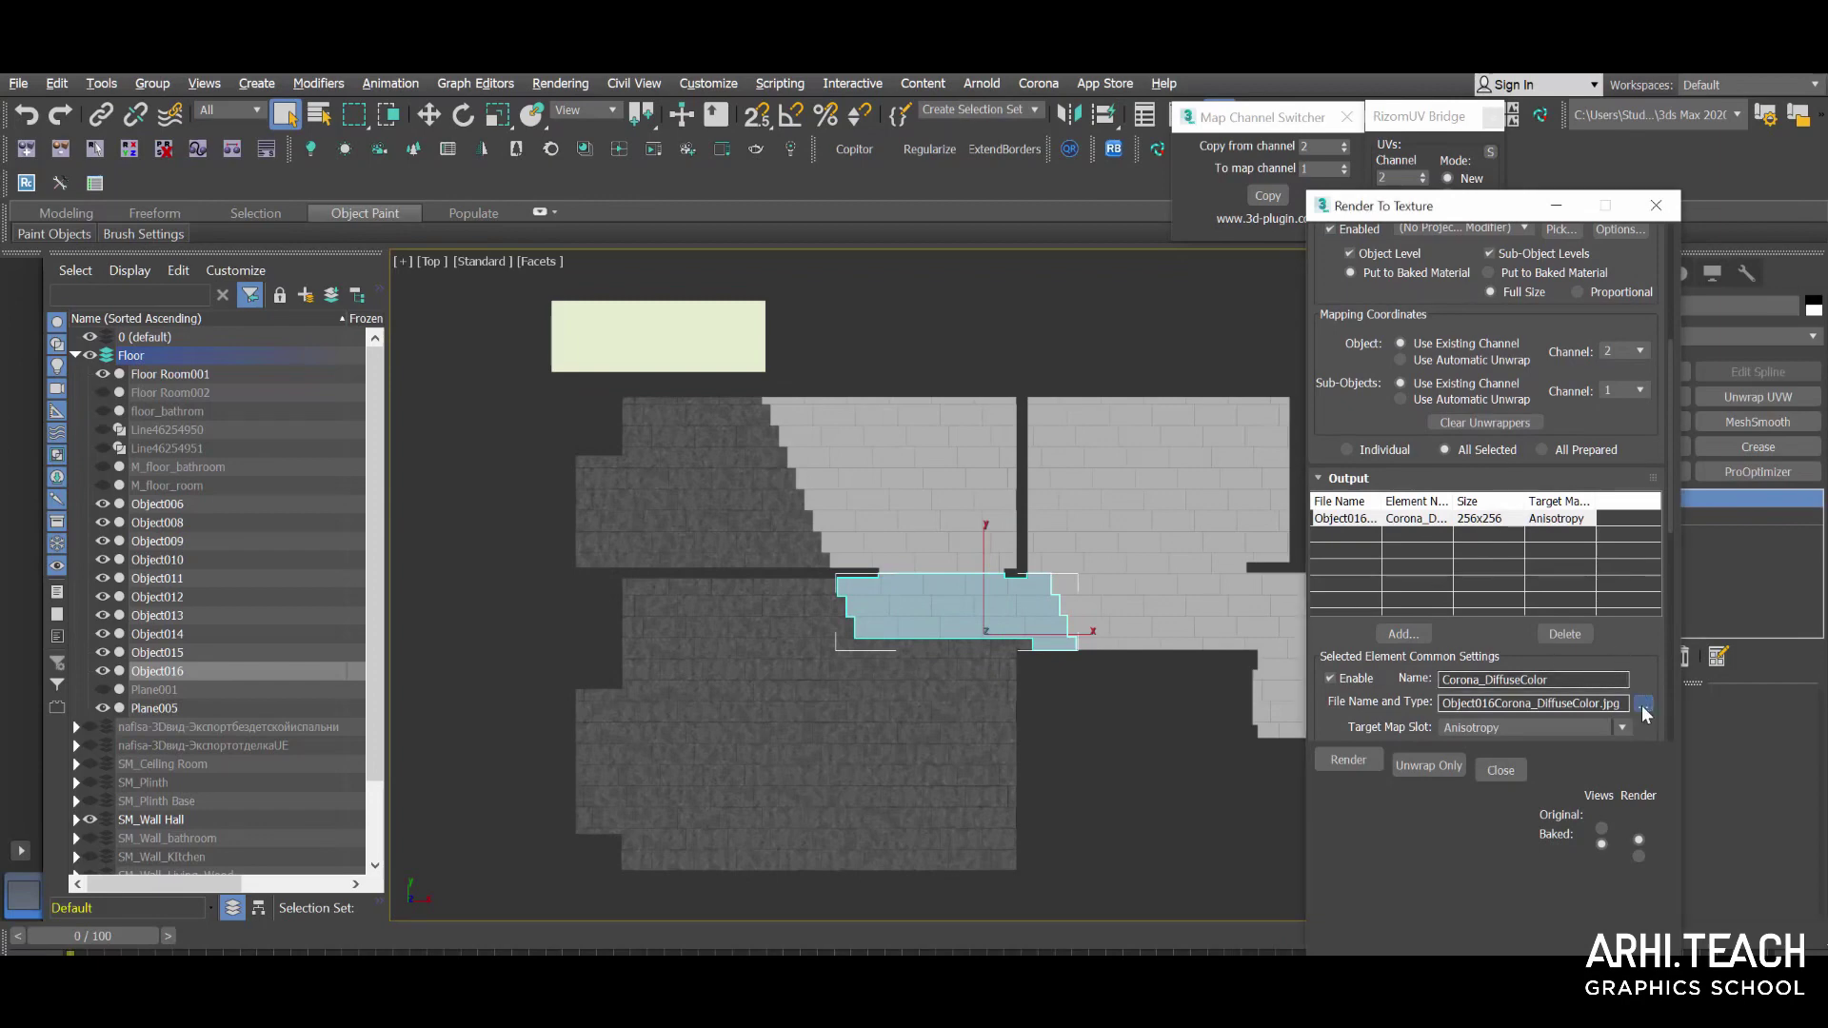
{"action": "left_click", "coordinate": [1632, 674]}
{"action": "scroll", "coordinate": [1648, 653], "scroll_direction": "down", "scroll_amount": 3}
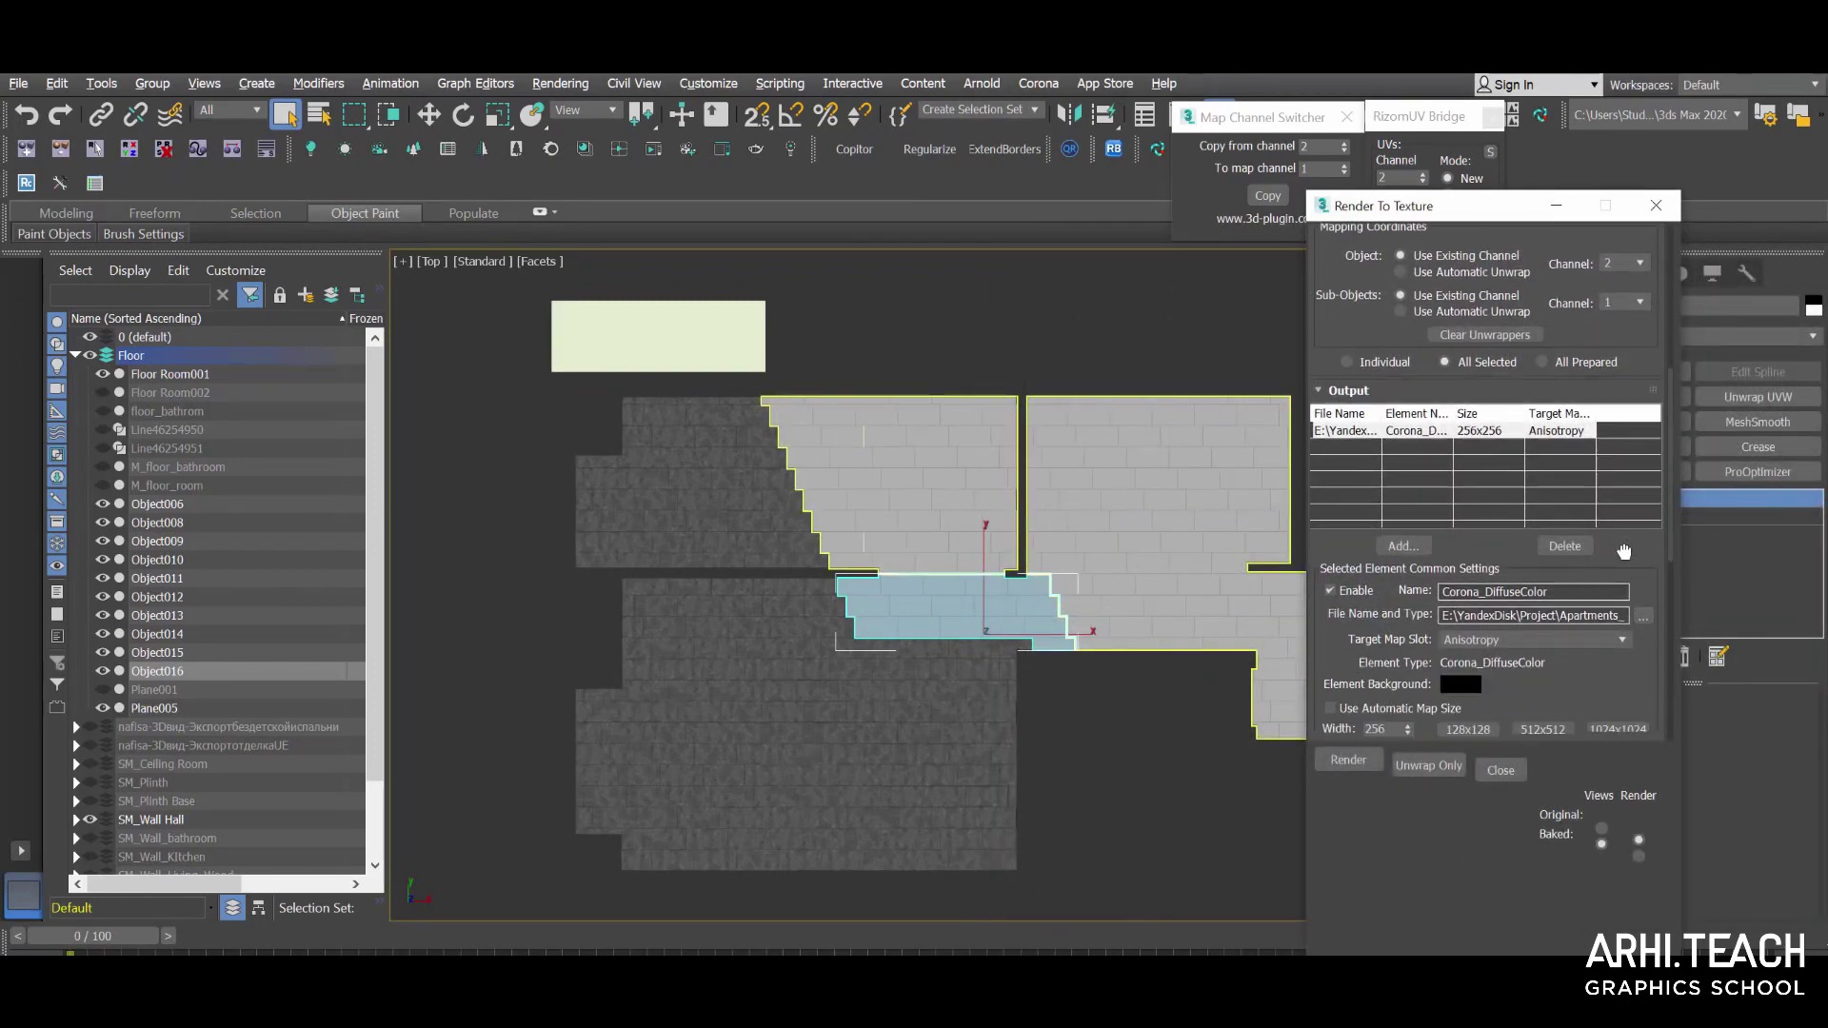
{"action": "scroll", "coordinate": [1619, 539], "scroll_direction": "down", "scroll_amount": 3}
{"action": "left_click", "coordinate": [1618, 539]}
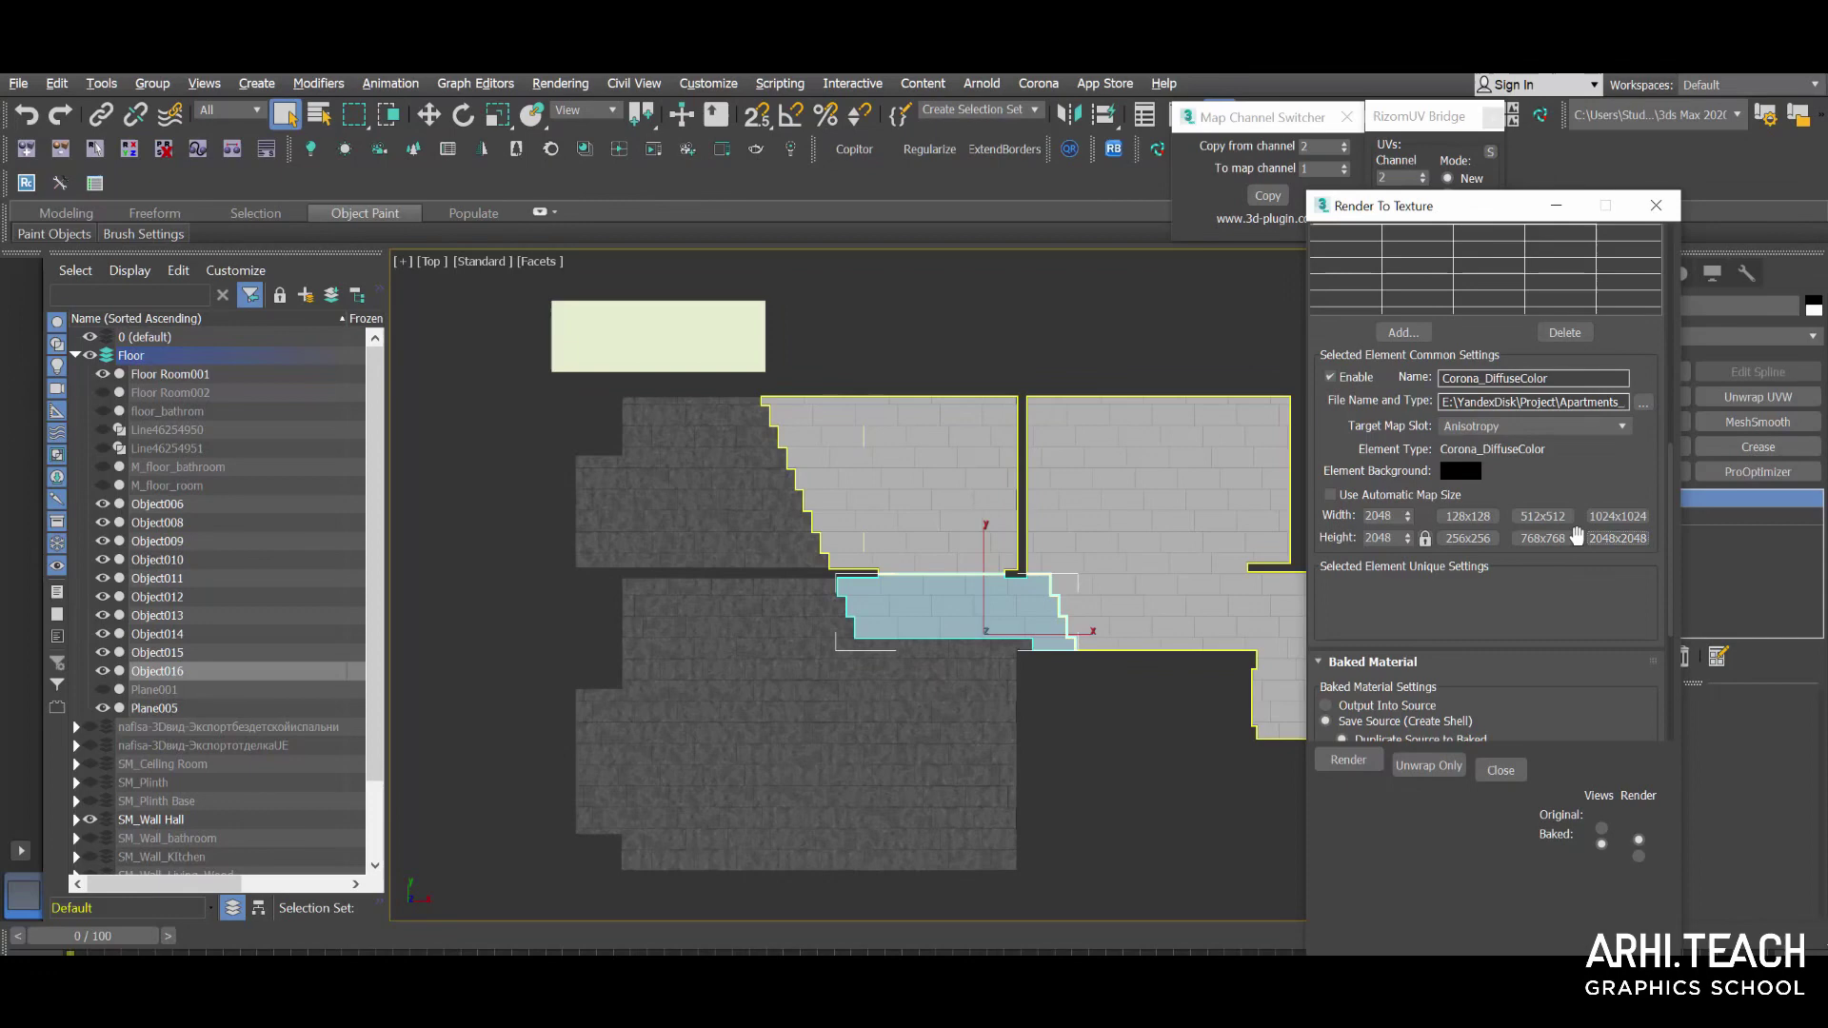
Render the diffuse bake and bring M_floor015 into view in the node editor.
{"action": "left_click", "coordinate": [1360, 758]}
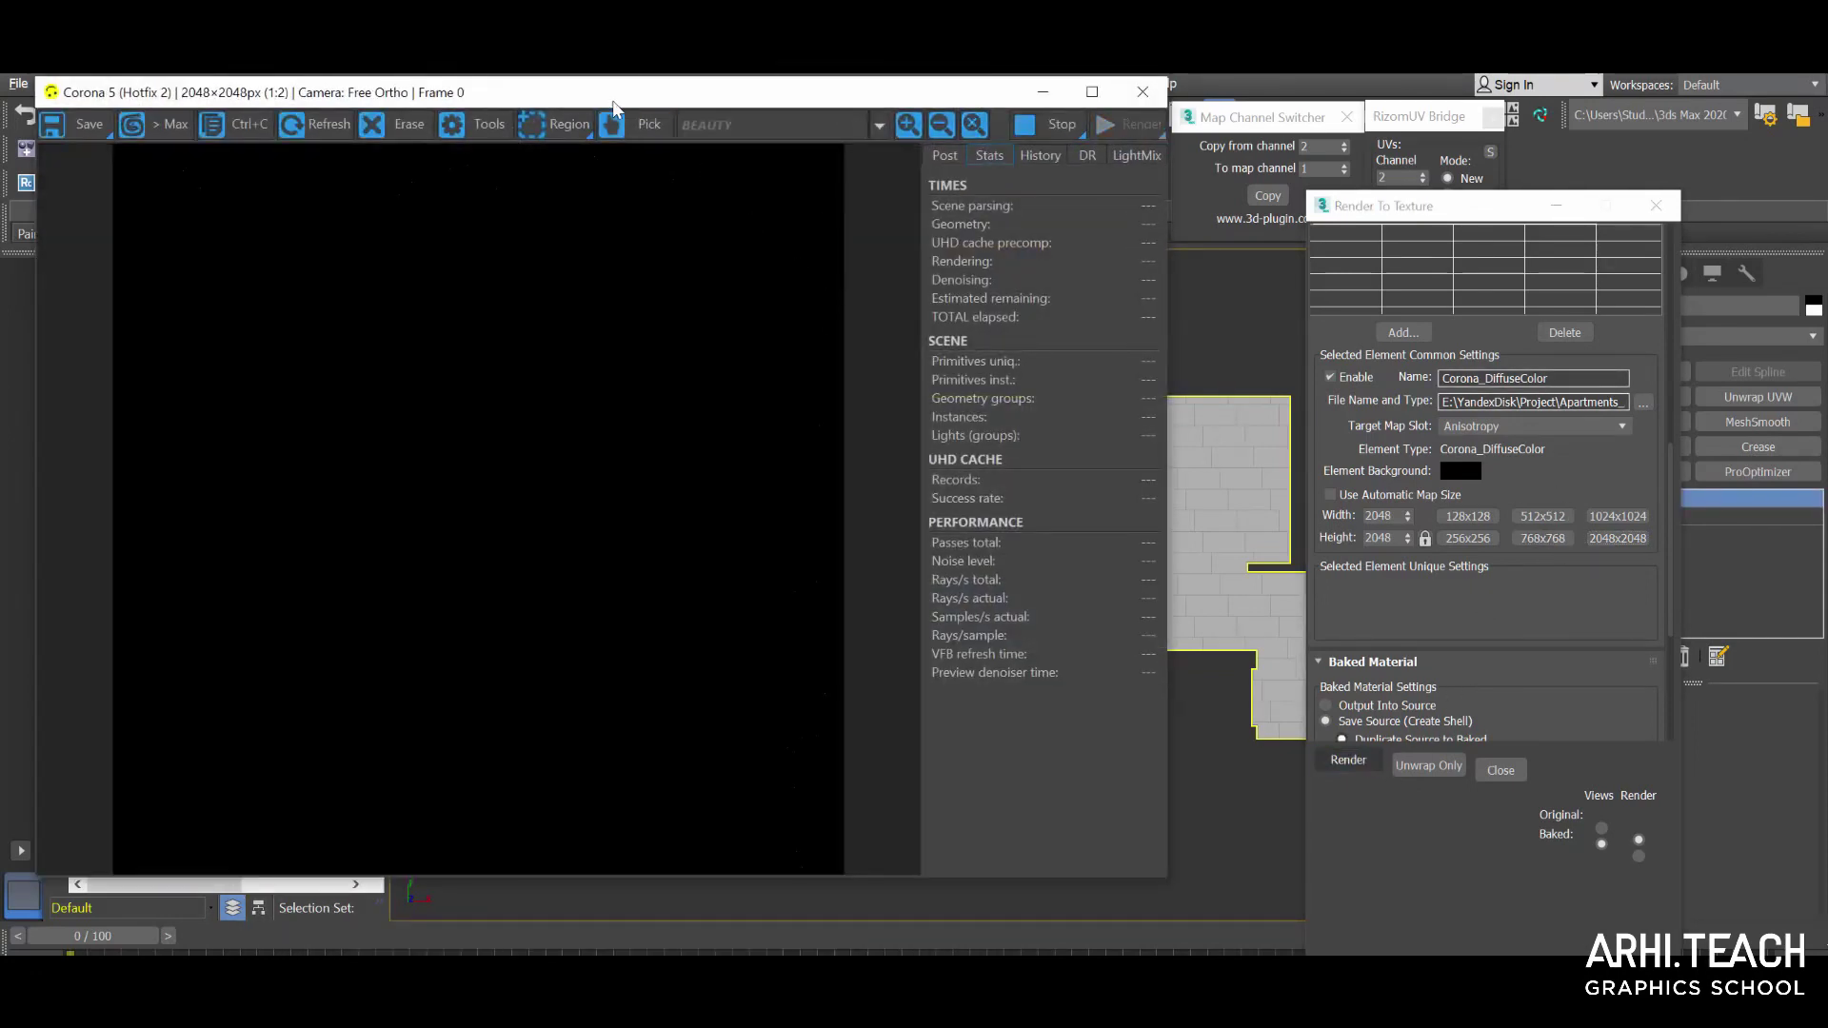
{"action": "mouse_move", "coordinate": [607, 35]}
{"action": "left_mouse_down"}
{"action": "mouse_move", "coordinate": [1010, 172]}
{"action": "mouse_move", "coordinate": [1257, 143]}
{"action": "left_mouse_up"}
{"action": "key", "text": "m"}
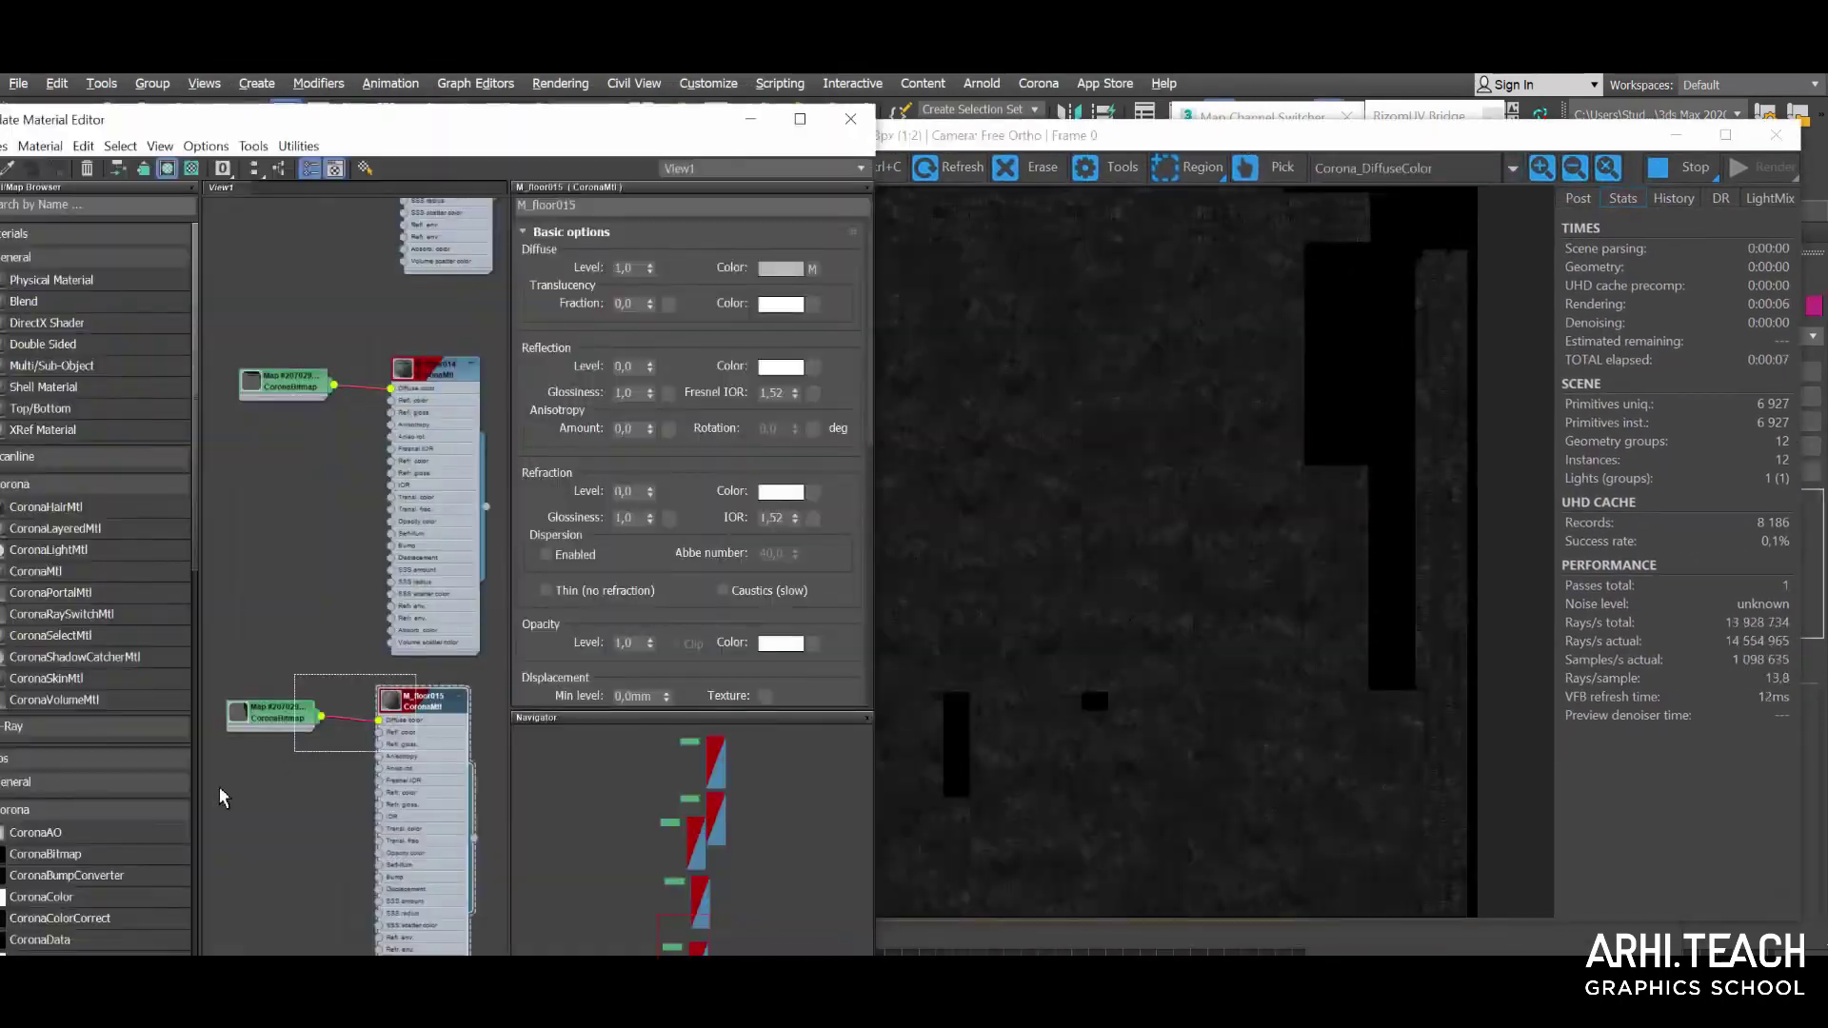
{"action": "middle_click_drag", "start_coordinate": [422, 714], "coordinate": [446, 506]}
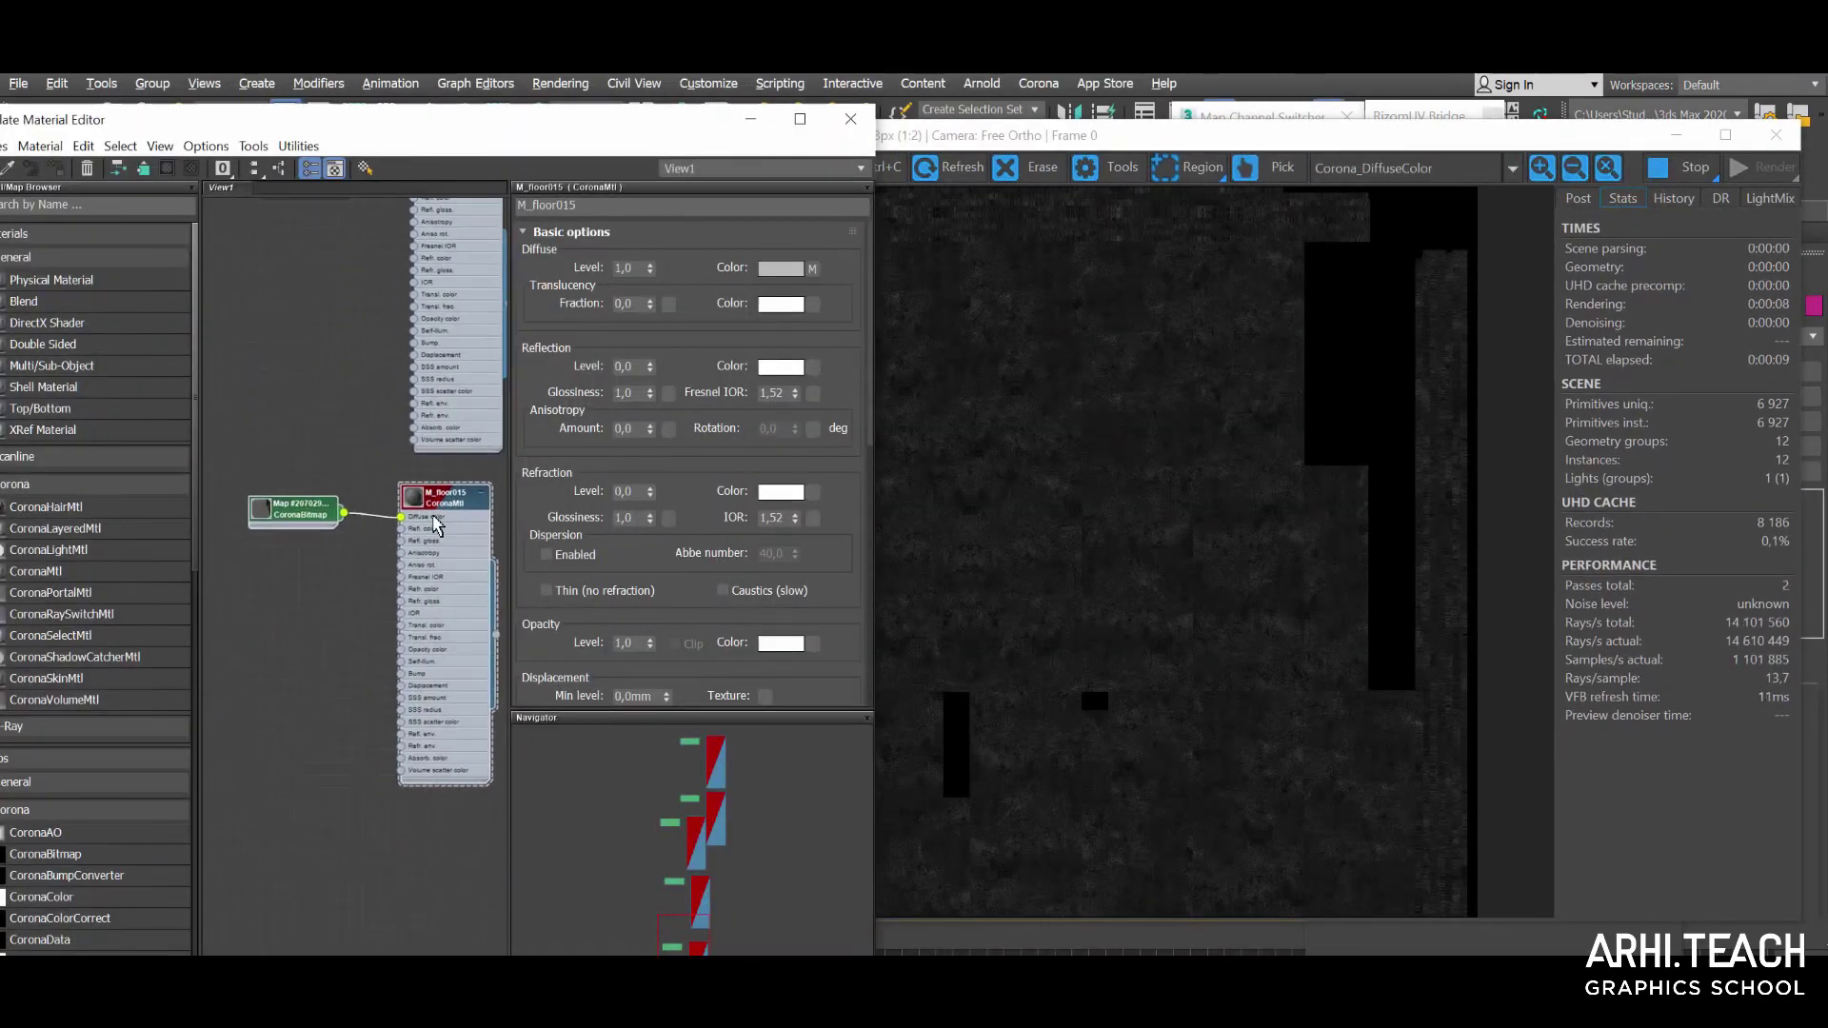
Duplicate M_floor015 with its bitmap and rename the copy M_floor016.
{"action": "left_click_drag", "start_coordinate": [447, 507], "coordinate": [445, 826], "text": "shift"}
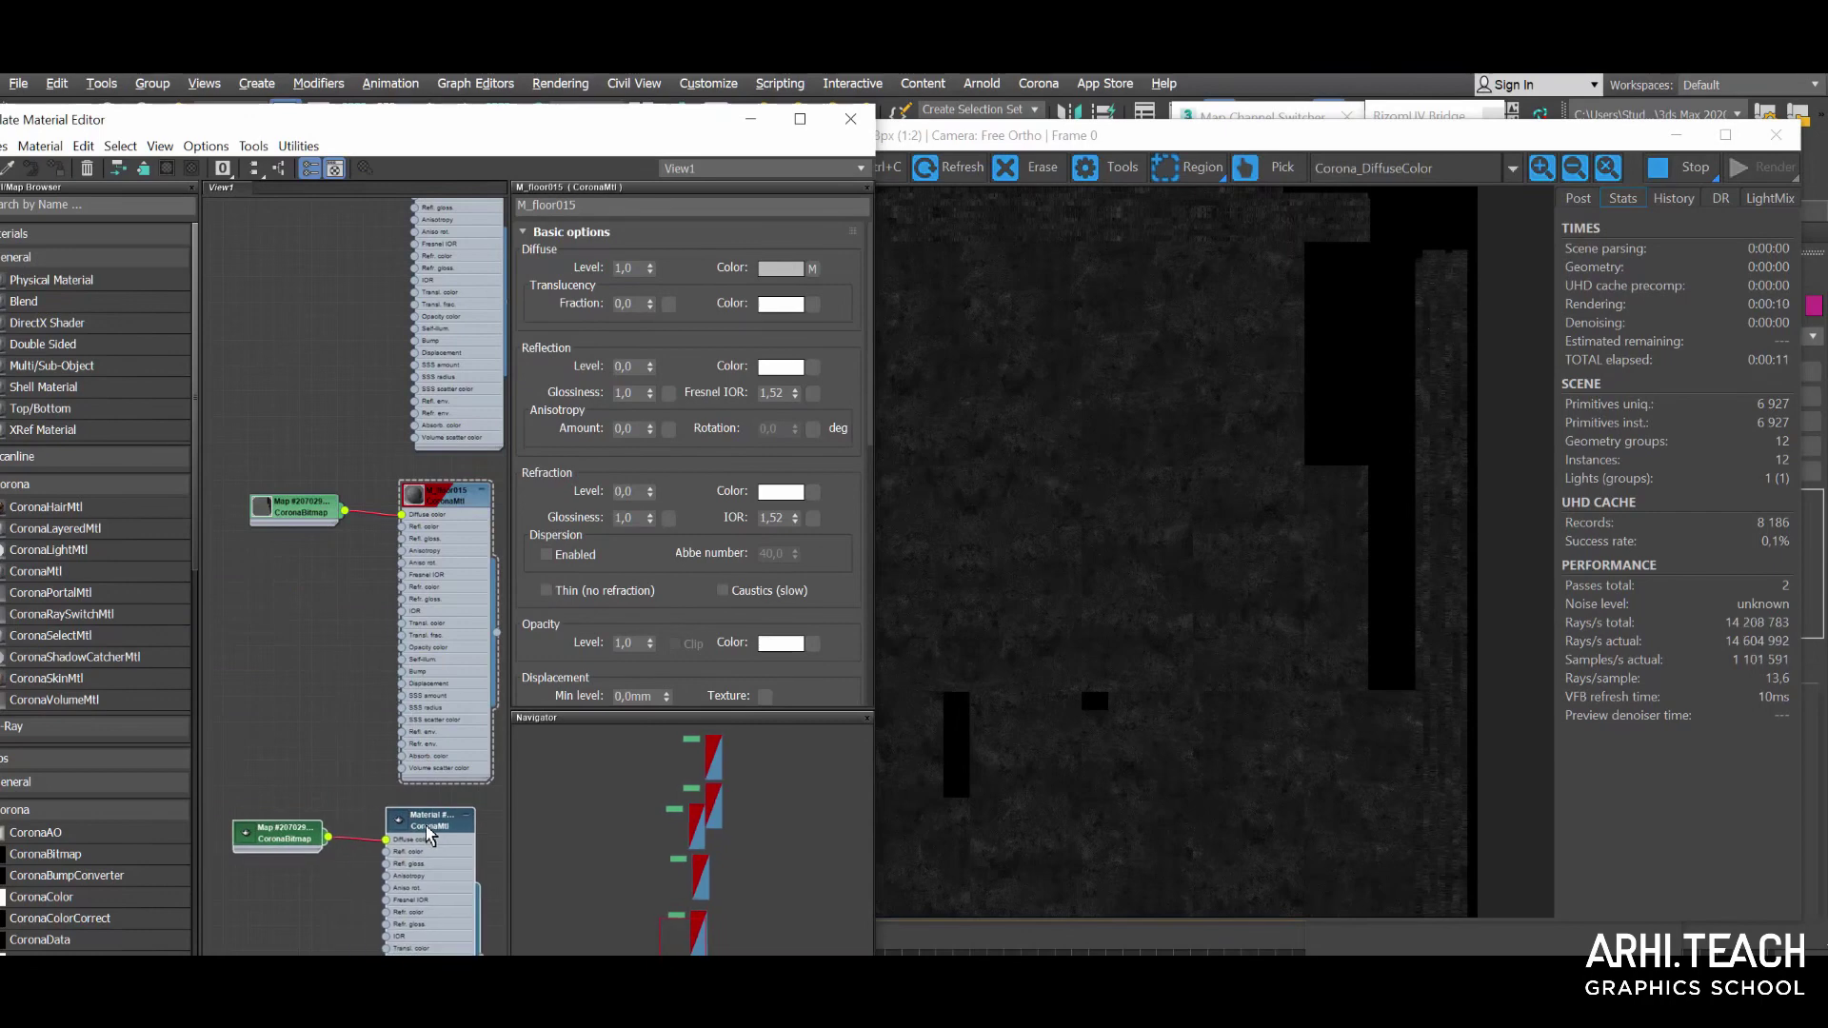
{"action": "double_click", "coordinate": [445, 825]}
{"action": "left_click", "coordinate": [579, 206]}
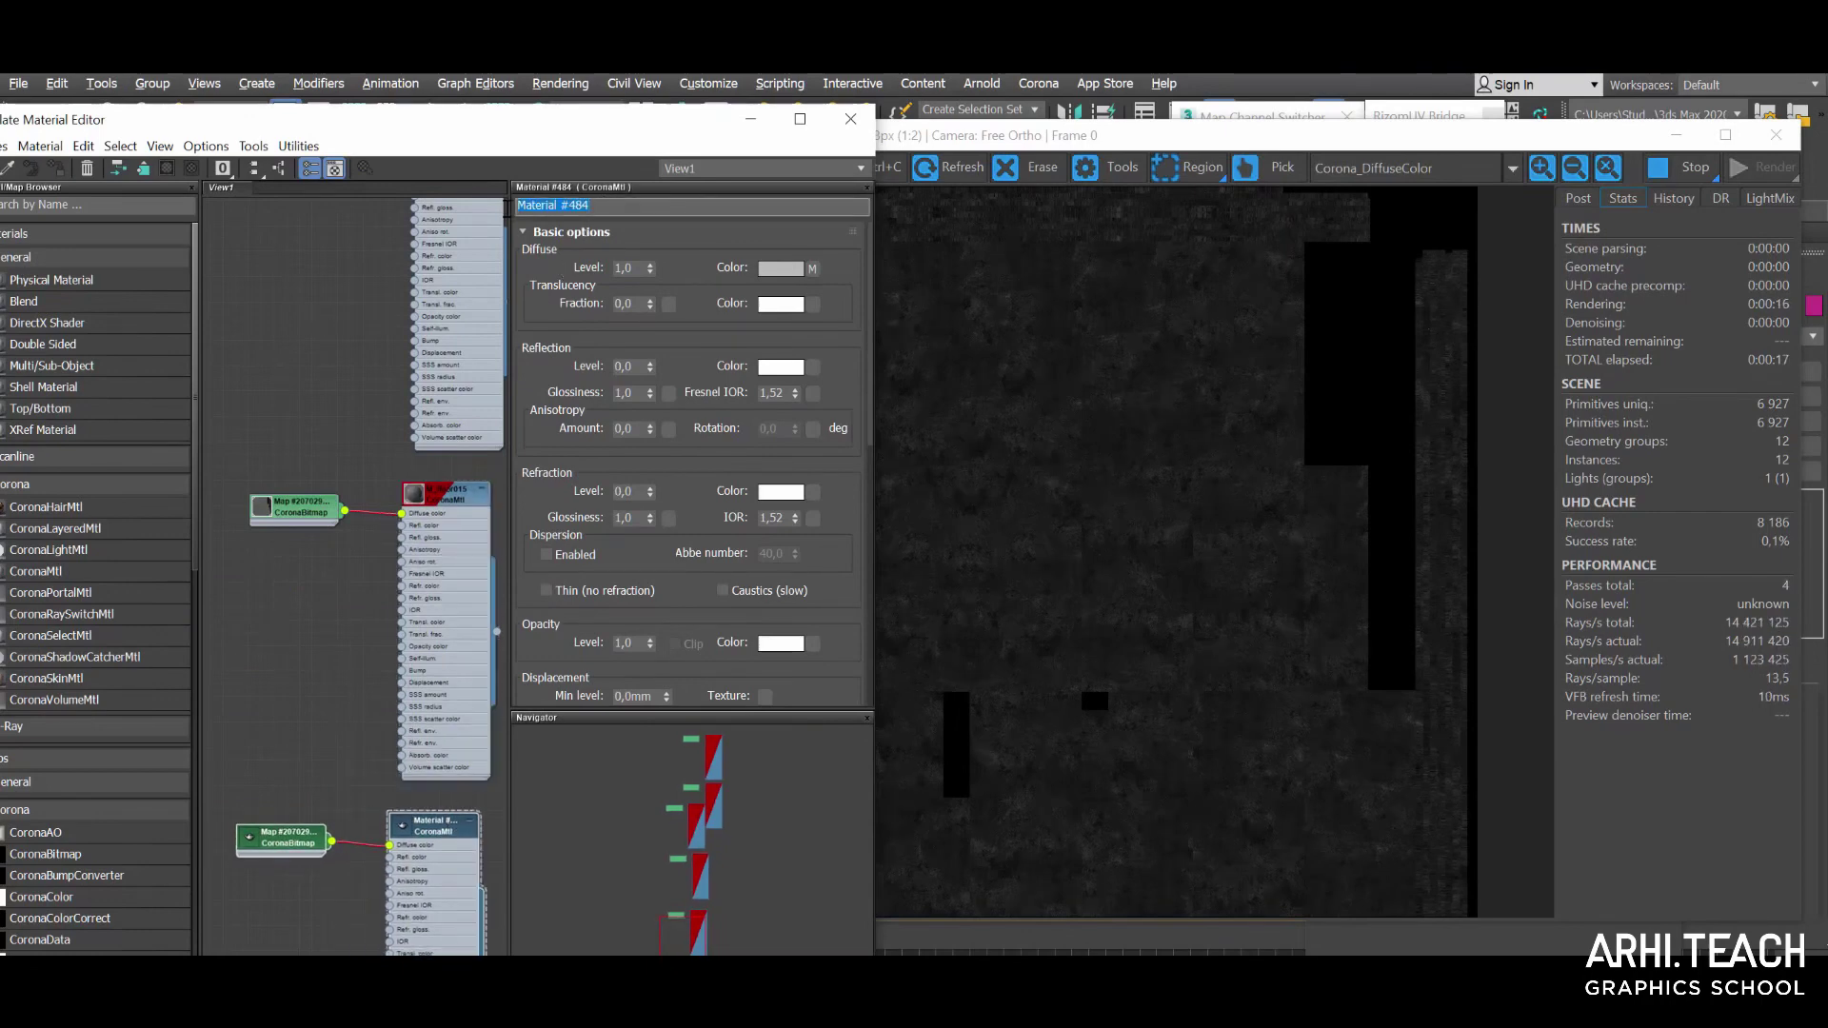
{"action": "type", "text": "M_floor0"}
{"action": "type", "text": "16"}
{"action": "key", "text": "Return"}
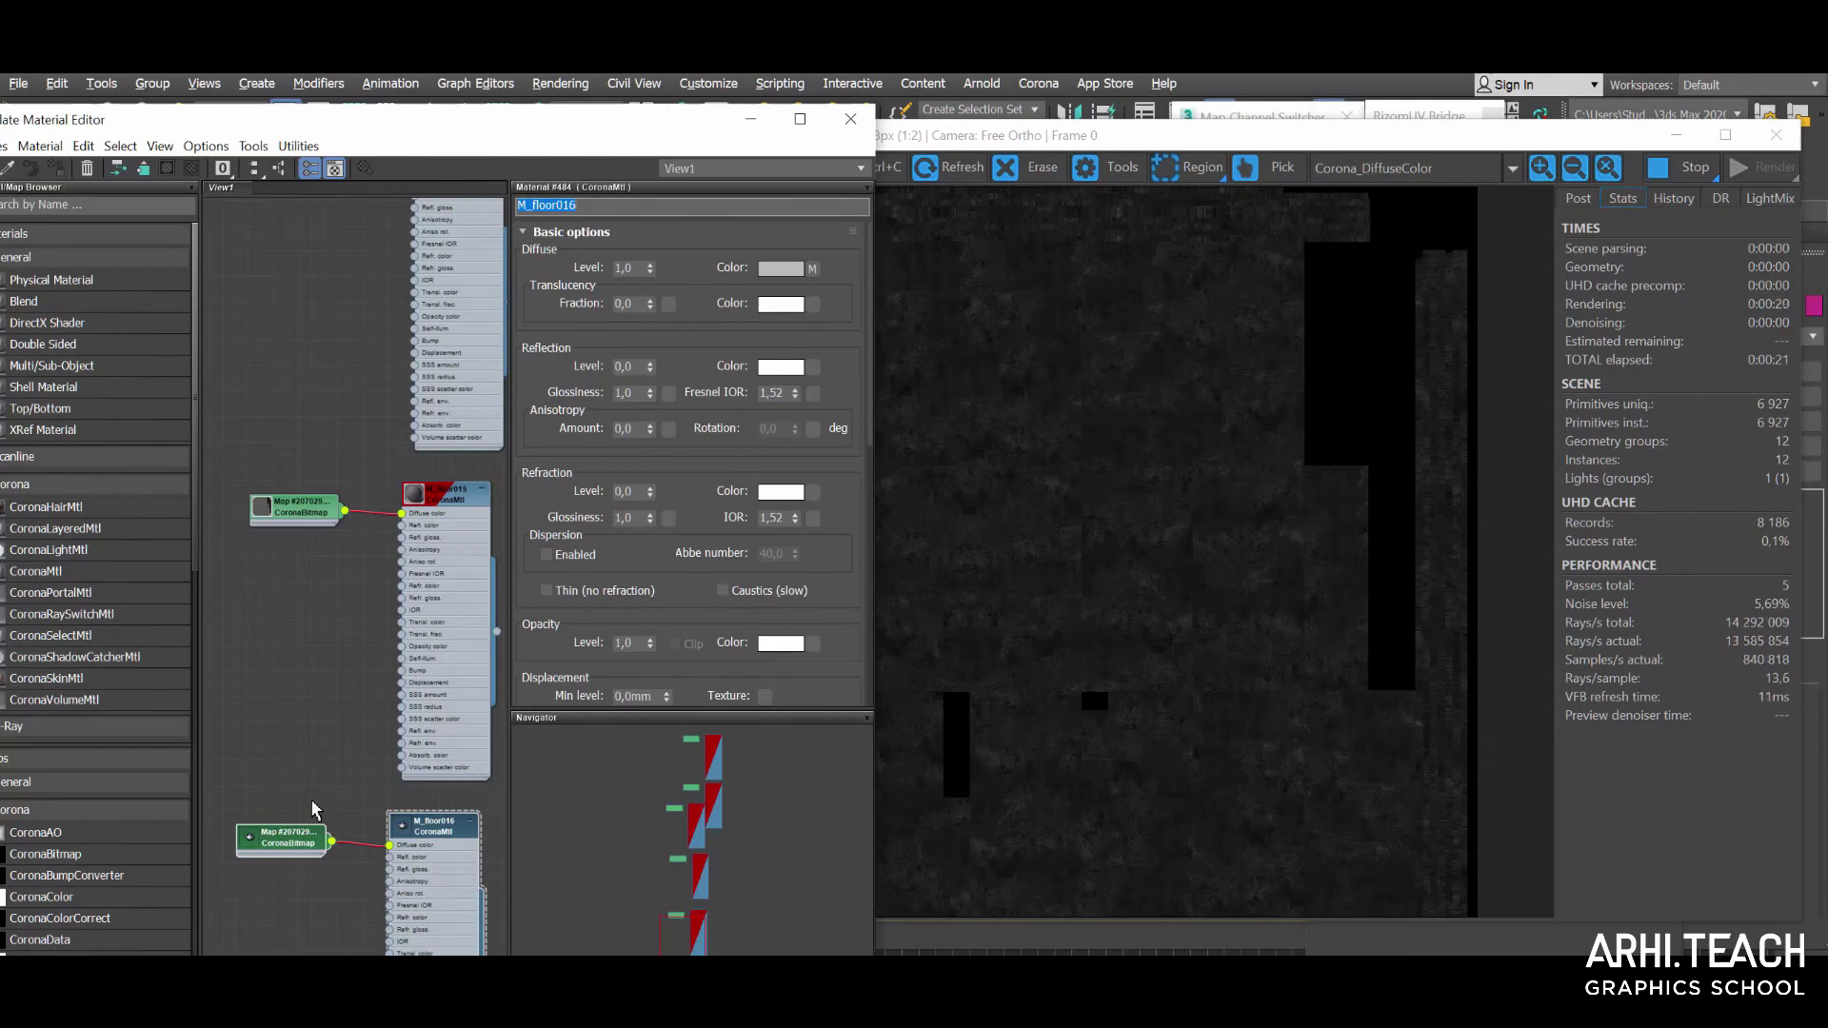
{"action": "double_click", "coordinate": [288, 834]}
{"action": "left_click", "coordinate": [970, 188]}
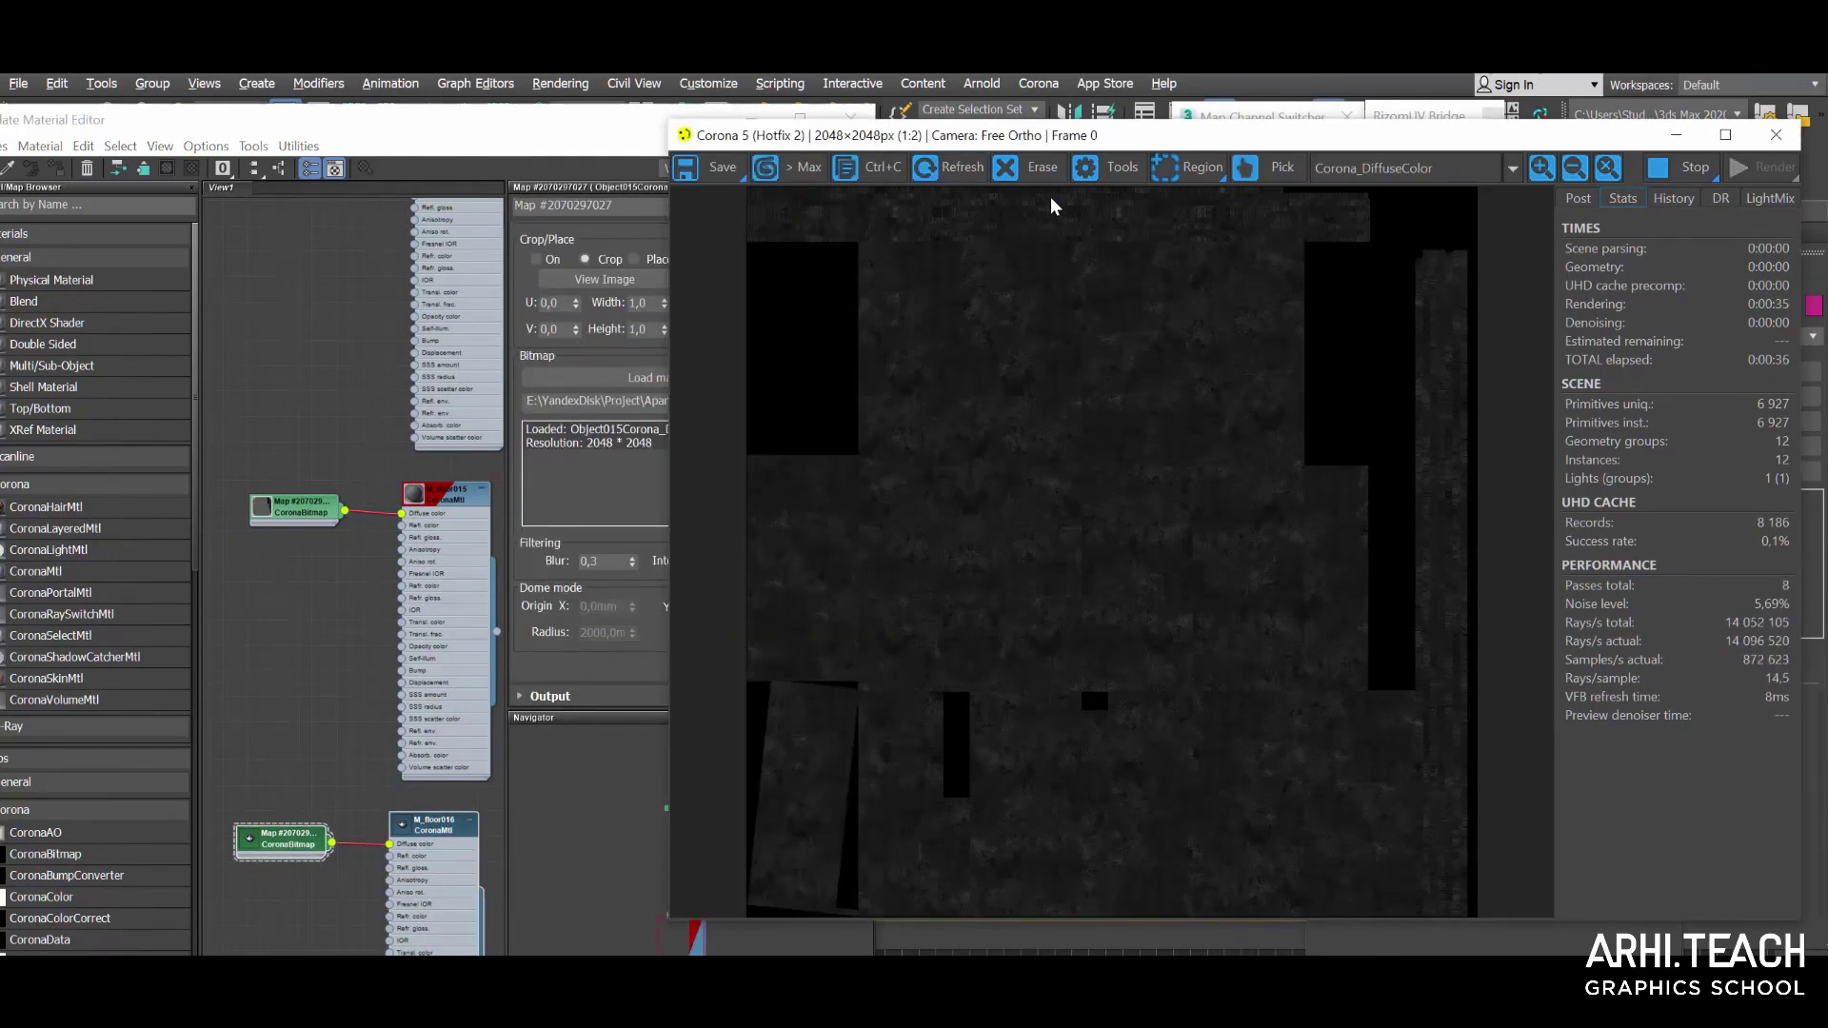
Load Object016Corona_DiffuseColor.jpg into M_floor016's bitmap, assign it to the piece, and show it shaded.
{"action": "left_click", "coordinate": [743, 429]}
{"action": "scroll", "coordinate": [687, 500], "scroll_direction": "up", "scroll_amount": 5}
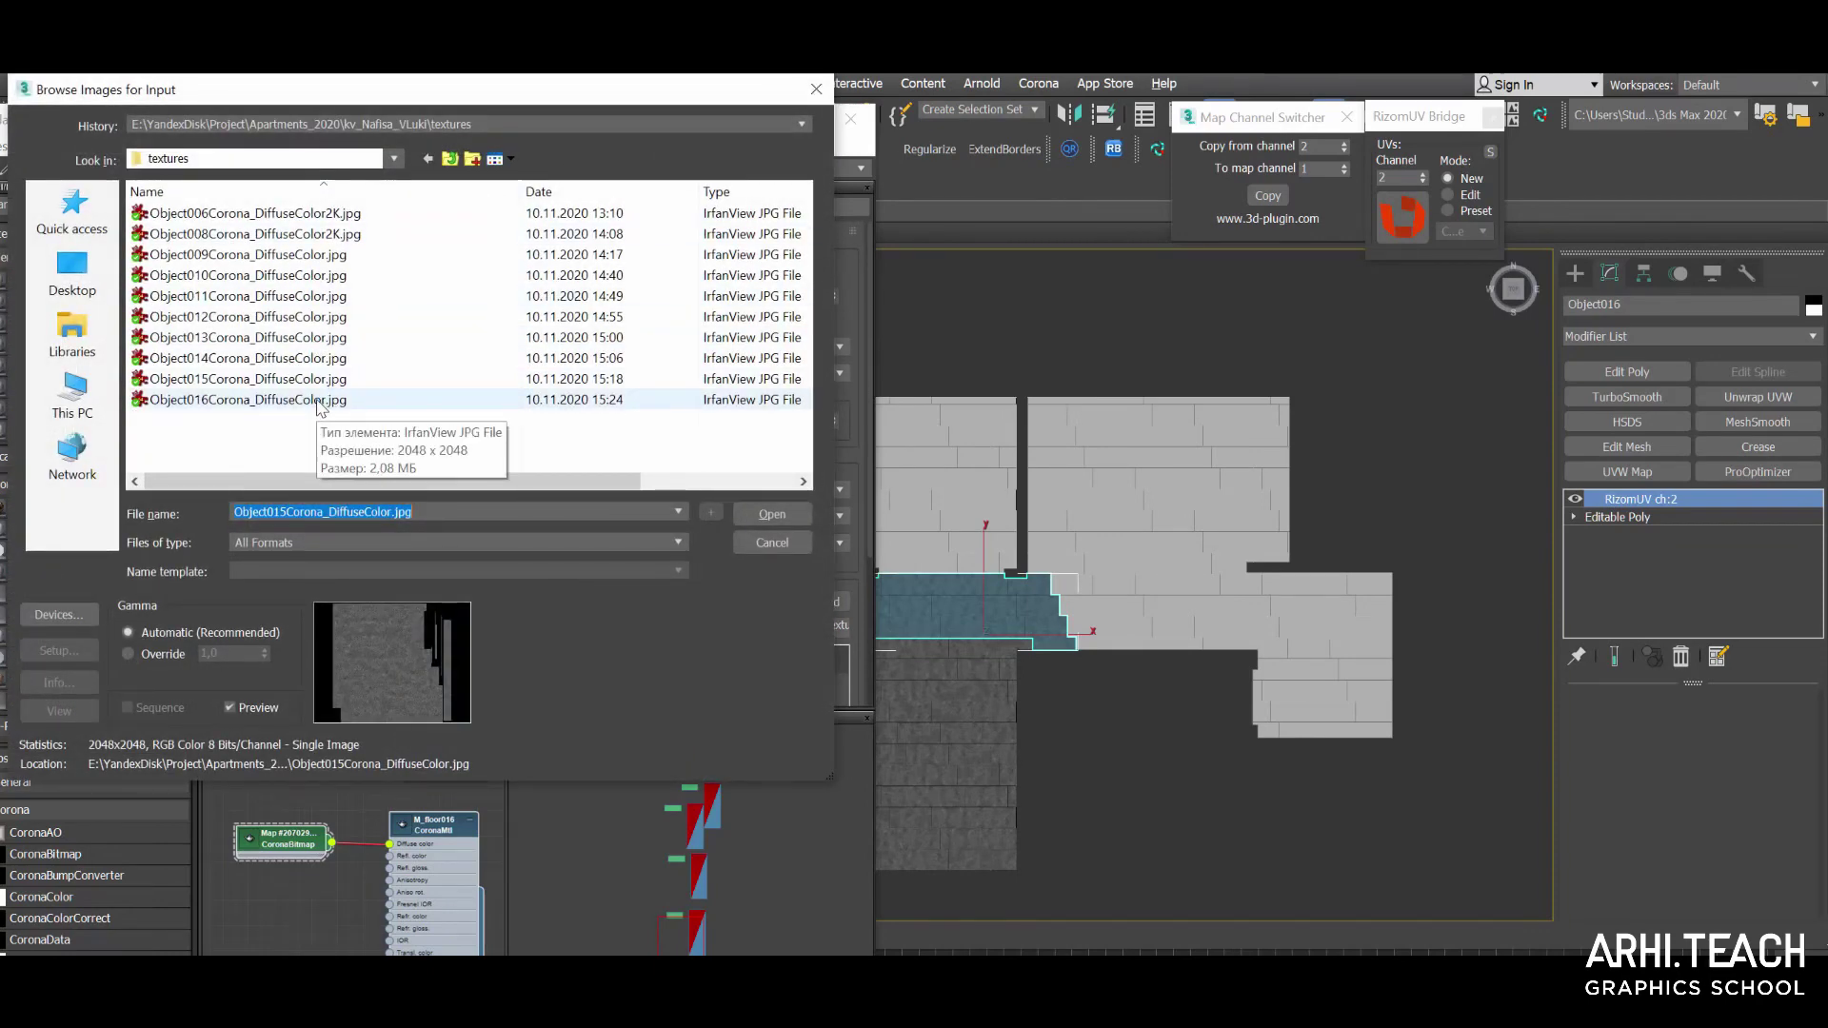
{"action": "double_click", "coordinate": [318, 404]}
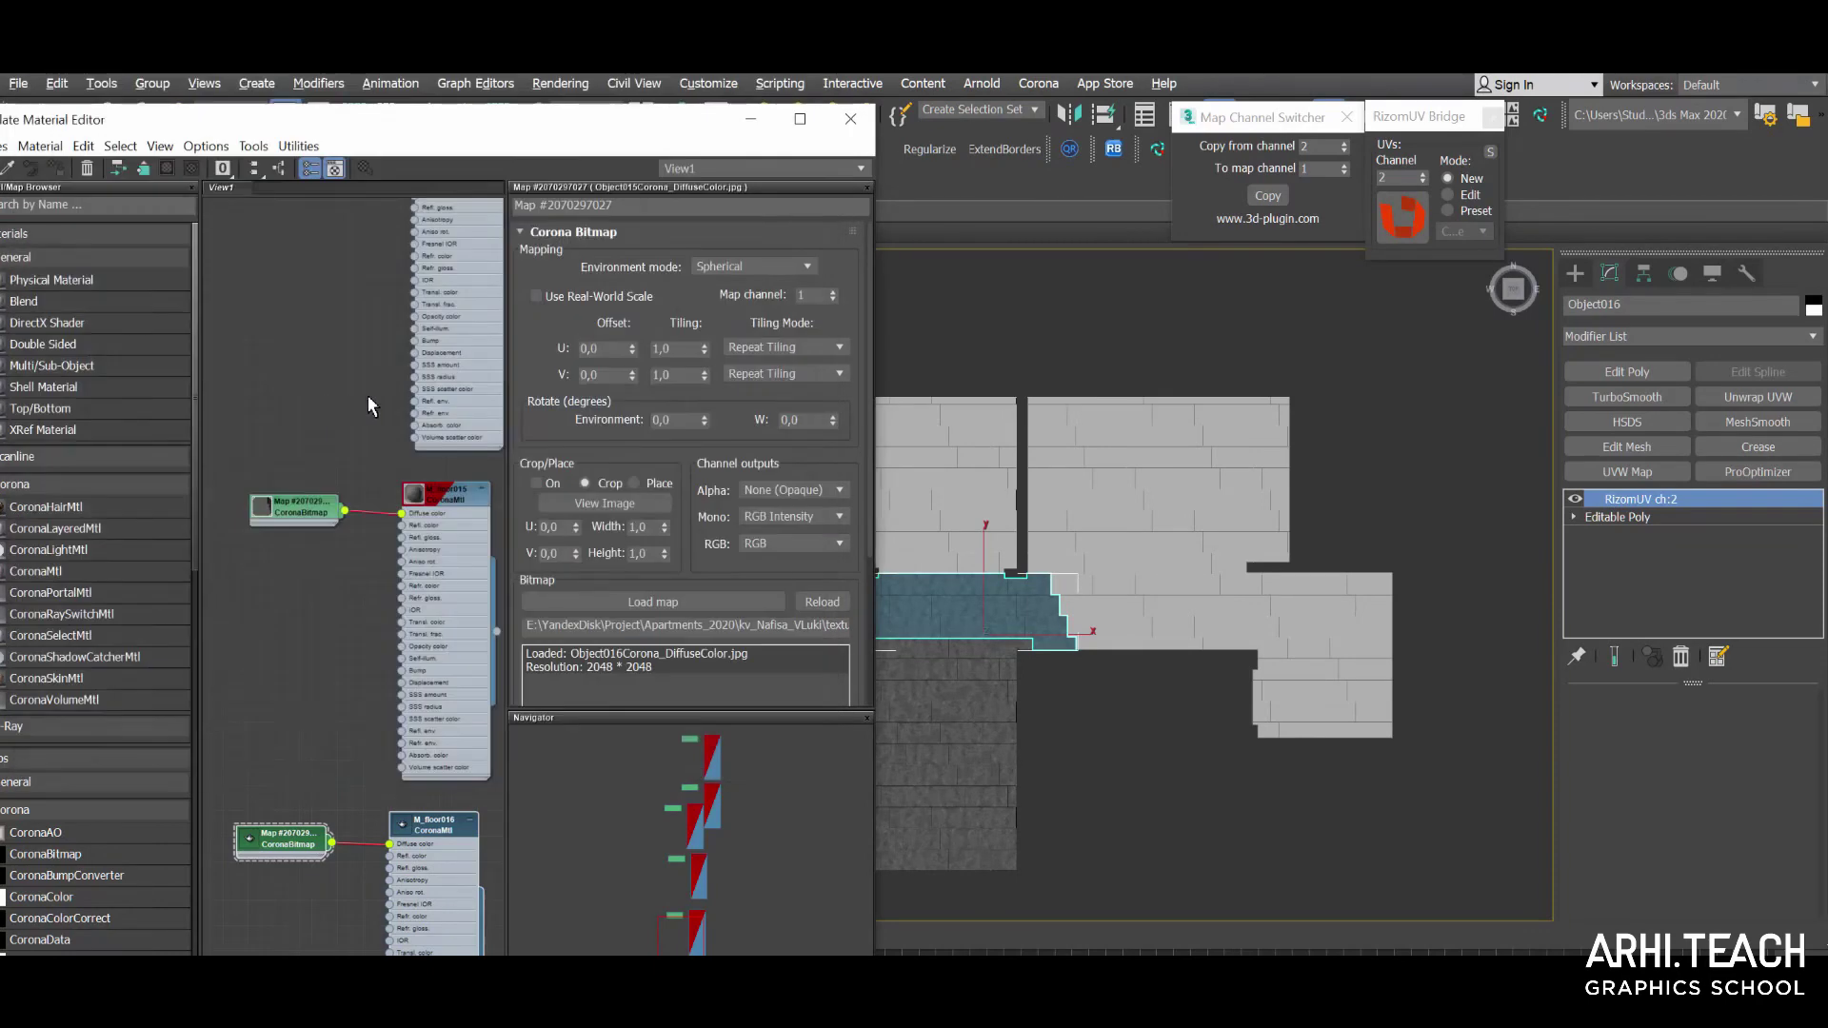
{"action": "double_click", "coordinate": [438, 829]}
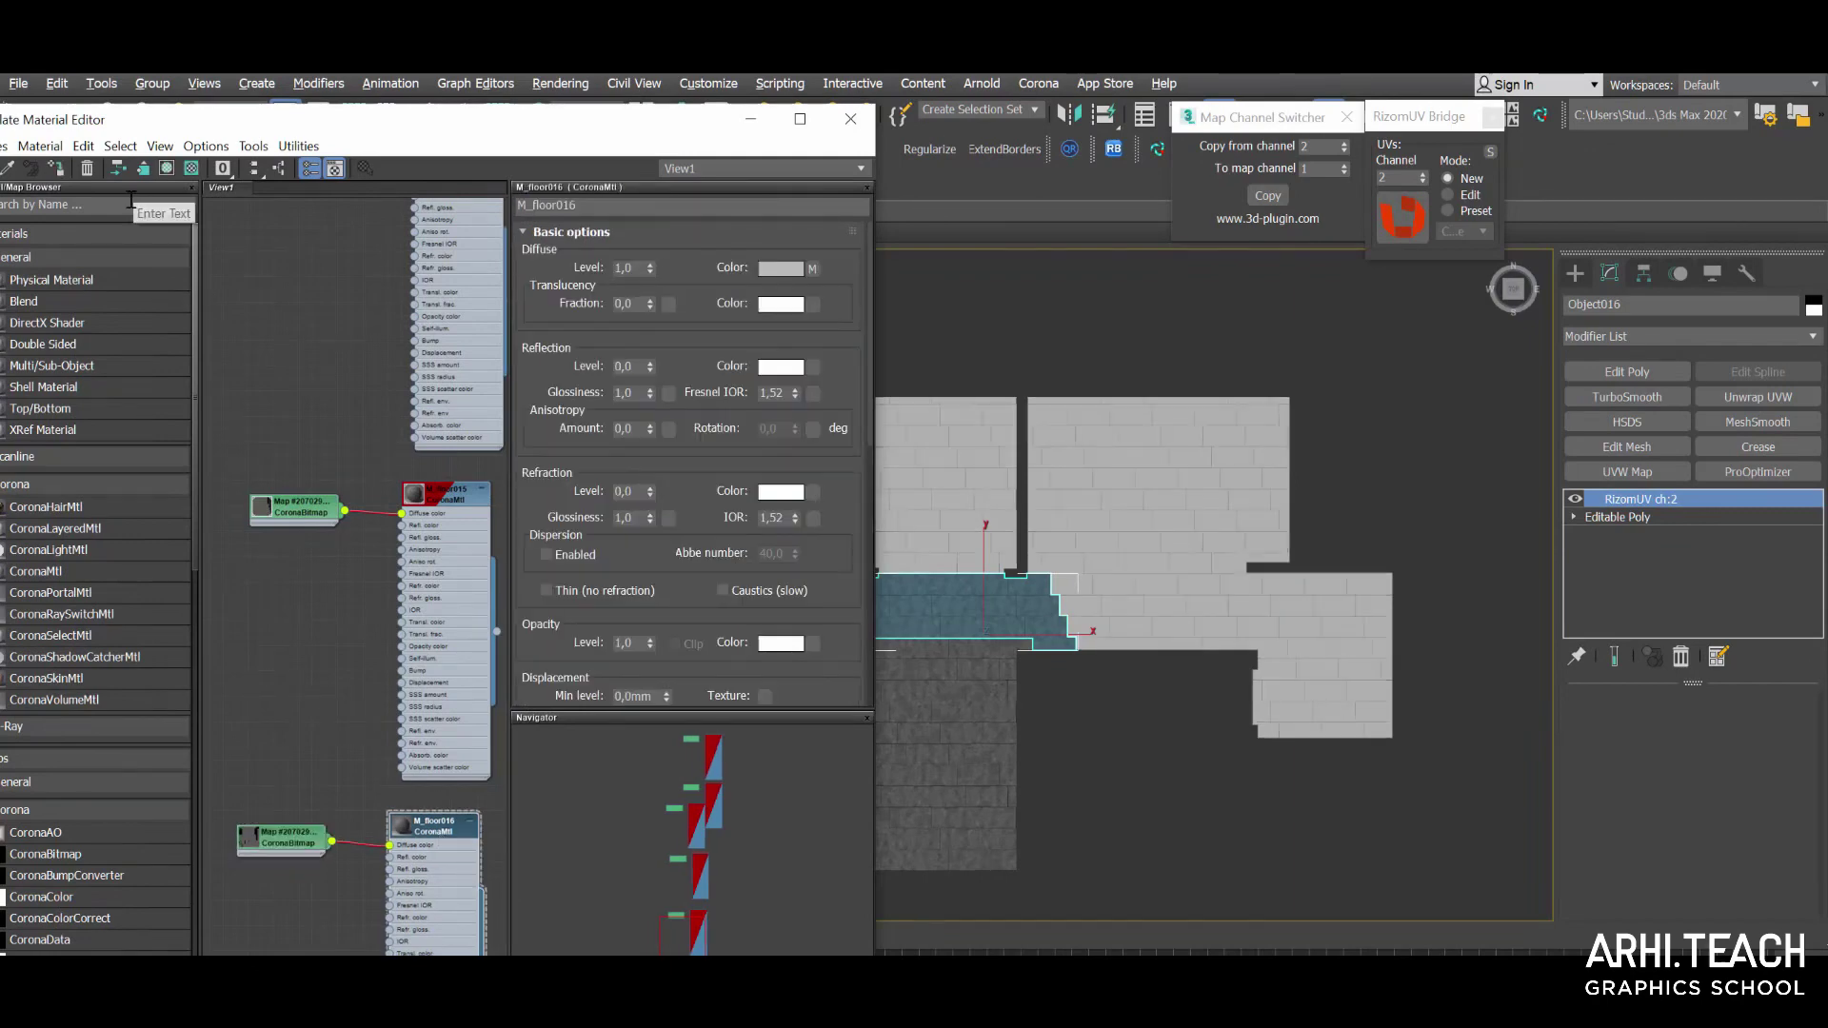
{"action": "left_click", "coordinate": [57, 169]}
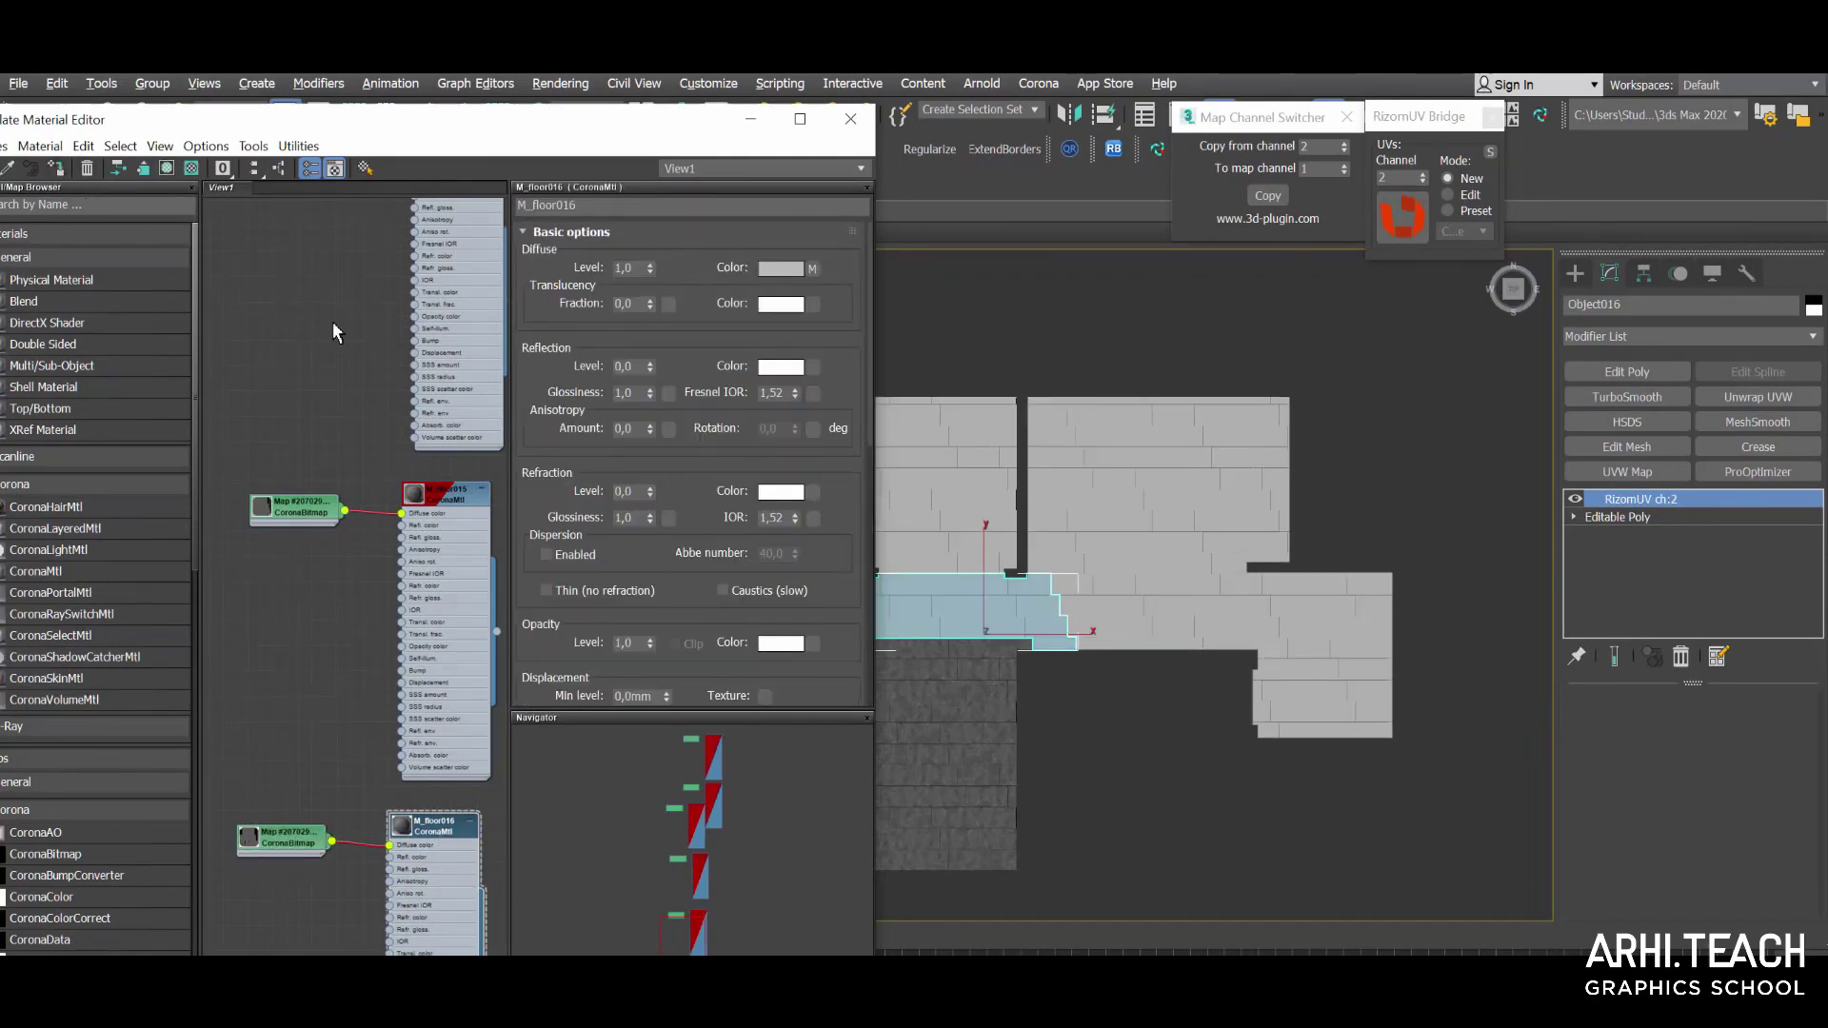
{"action": "left_click", "coordinate": [167, 168]}
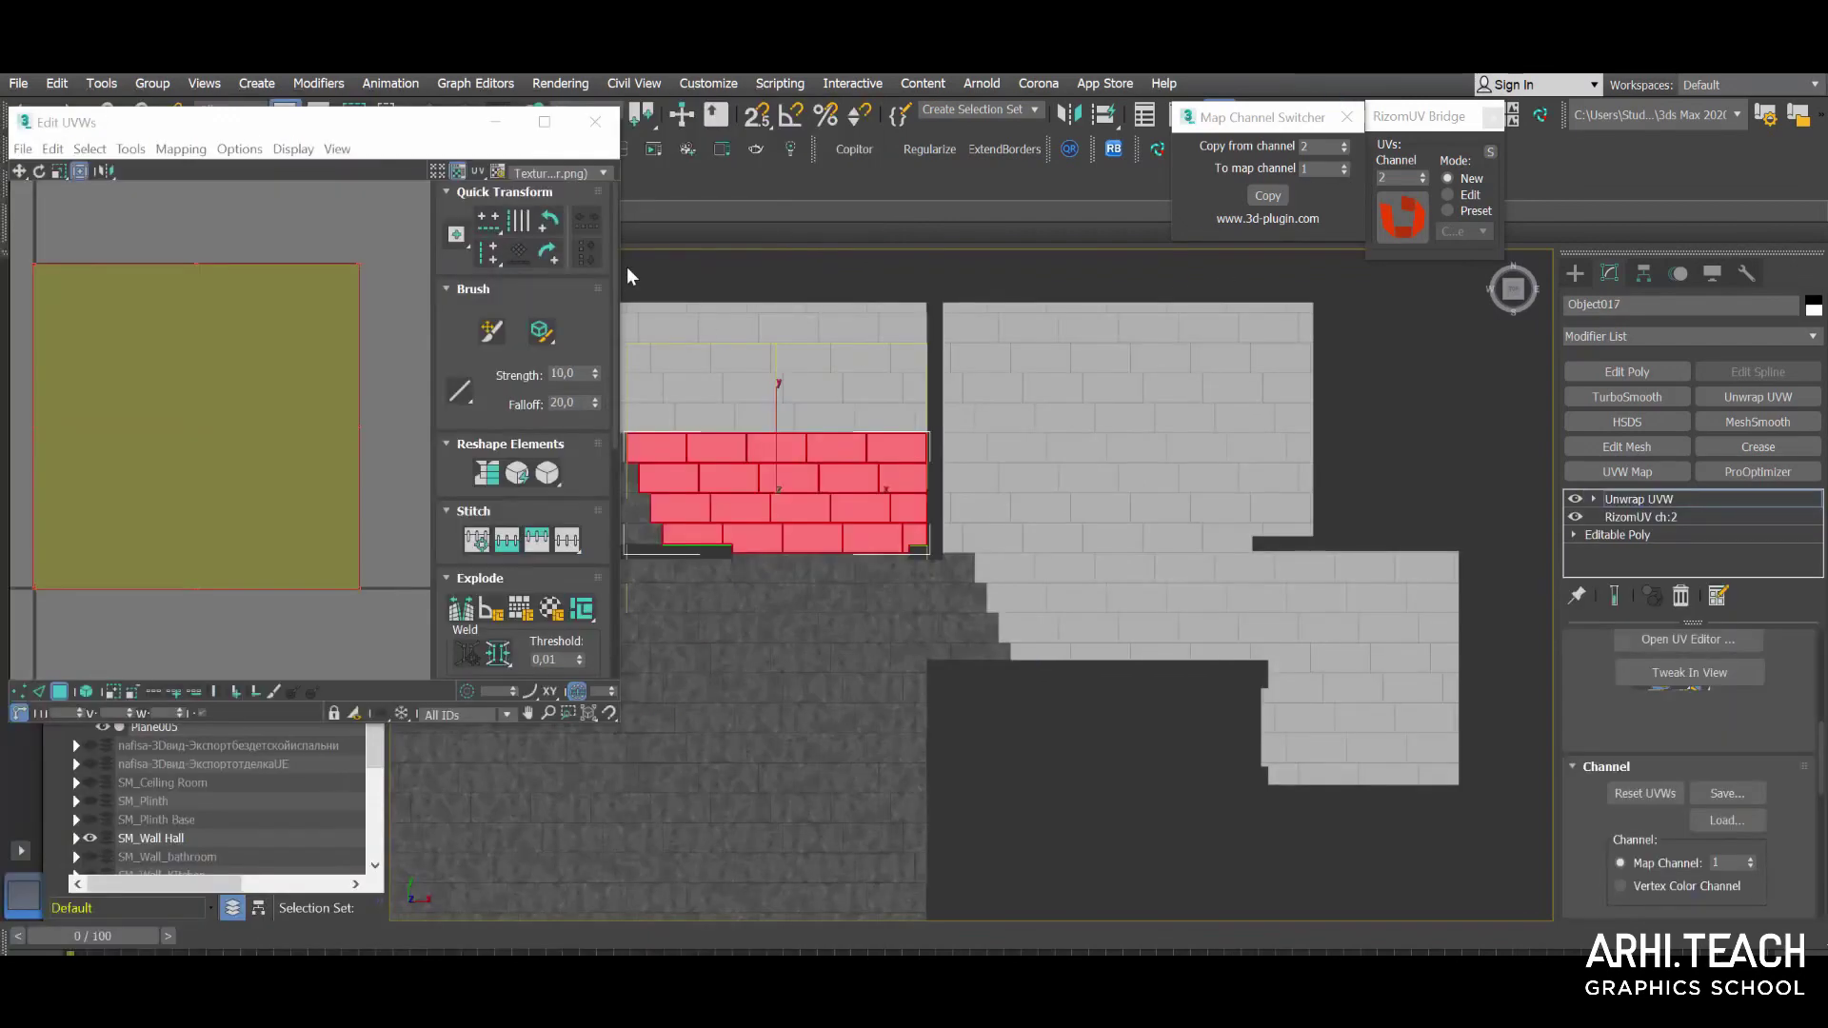
Clear Object017's face and UV selections and nudge the lower material node down.
{"action": "left_click", "coordinate": [395, 294]}
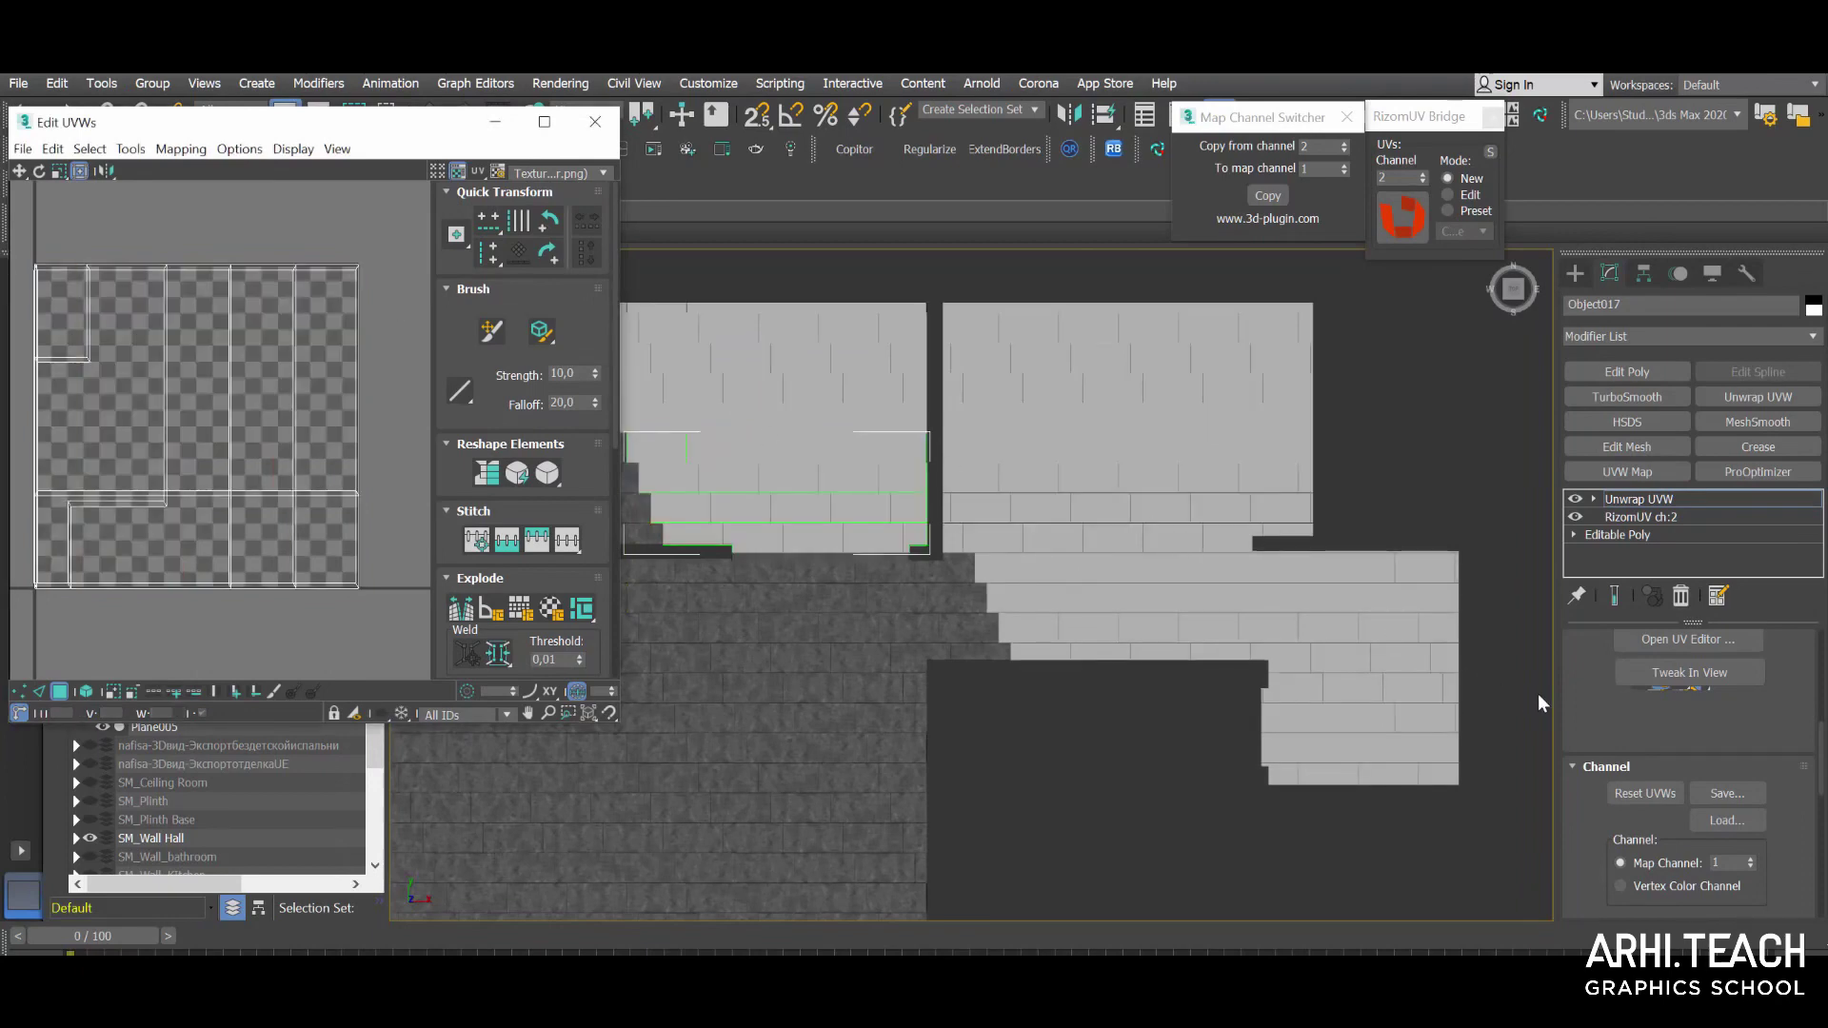
{"action": "left_click", "coordinate": [1177, 718]}
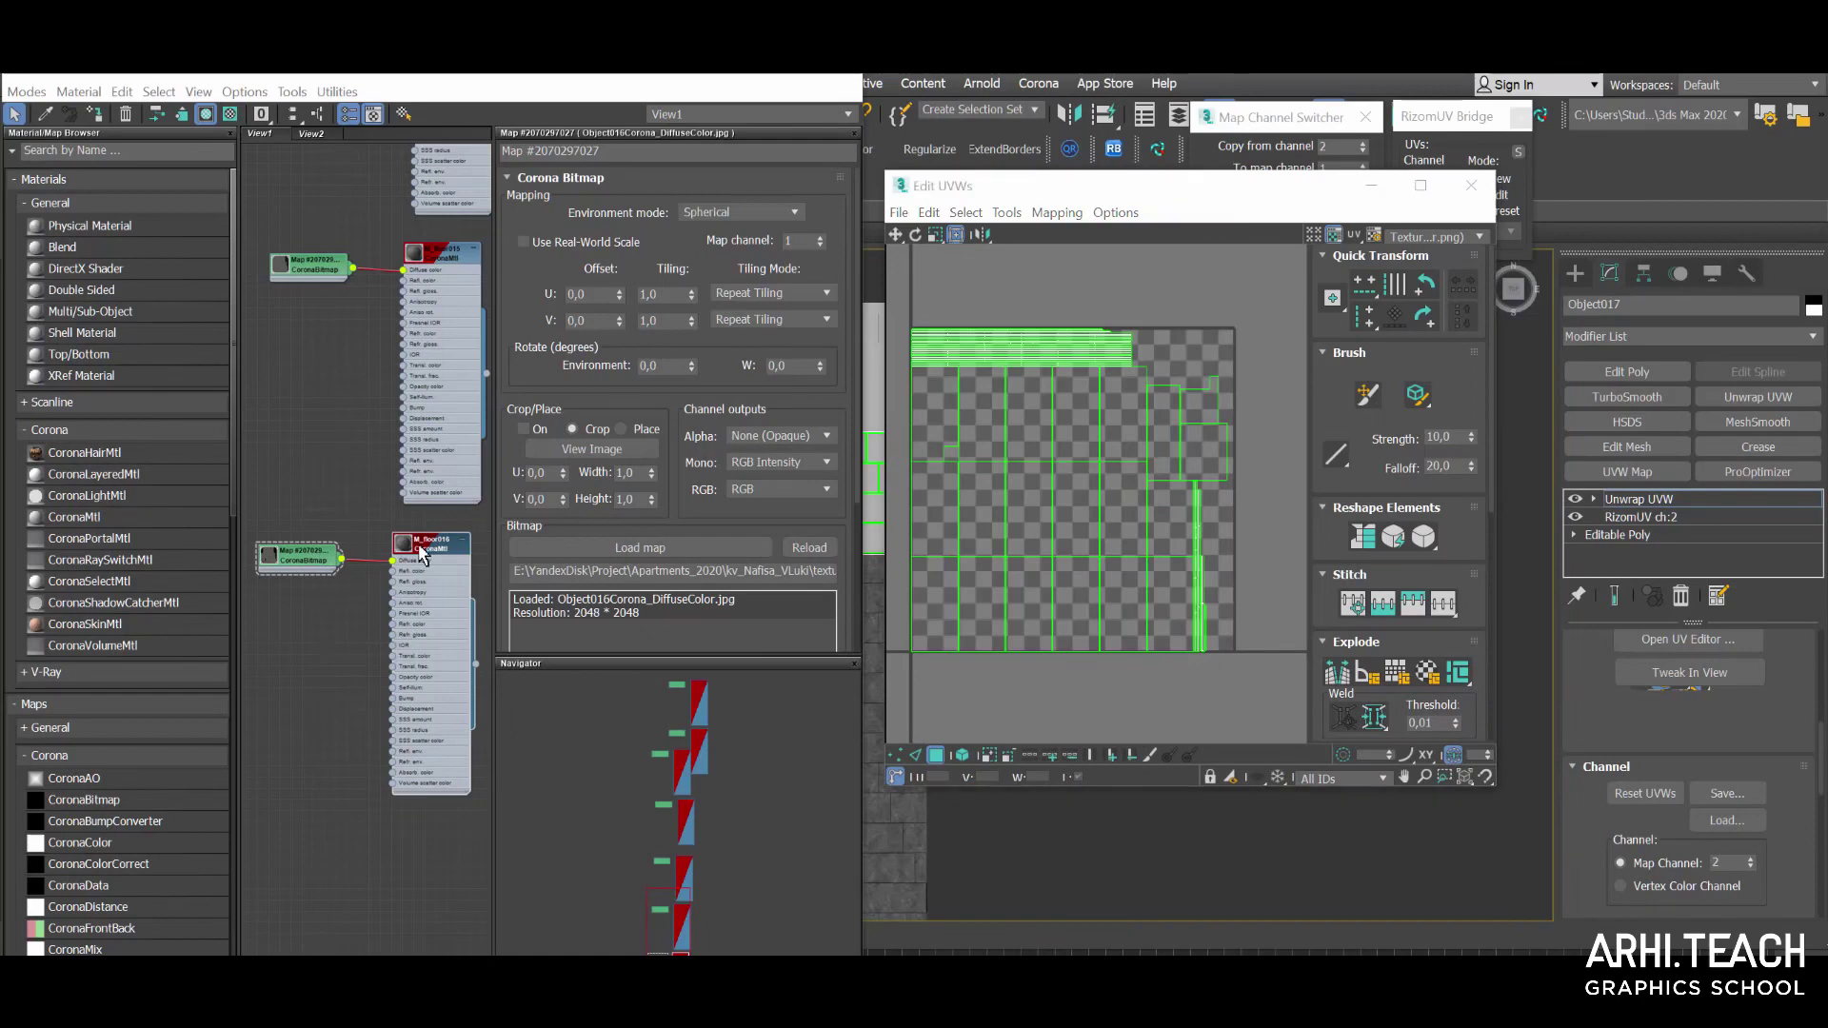
{"action": "left_click_drag", "start_coordinate": [466, 552], "coordinate": [481, 576]}
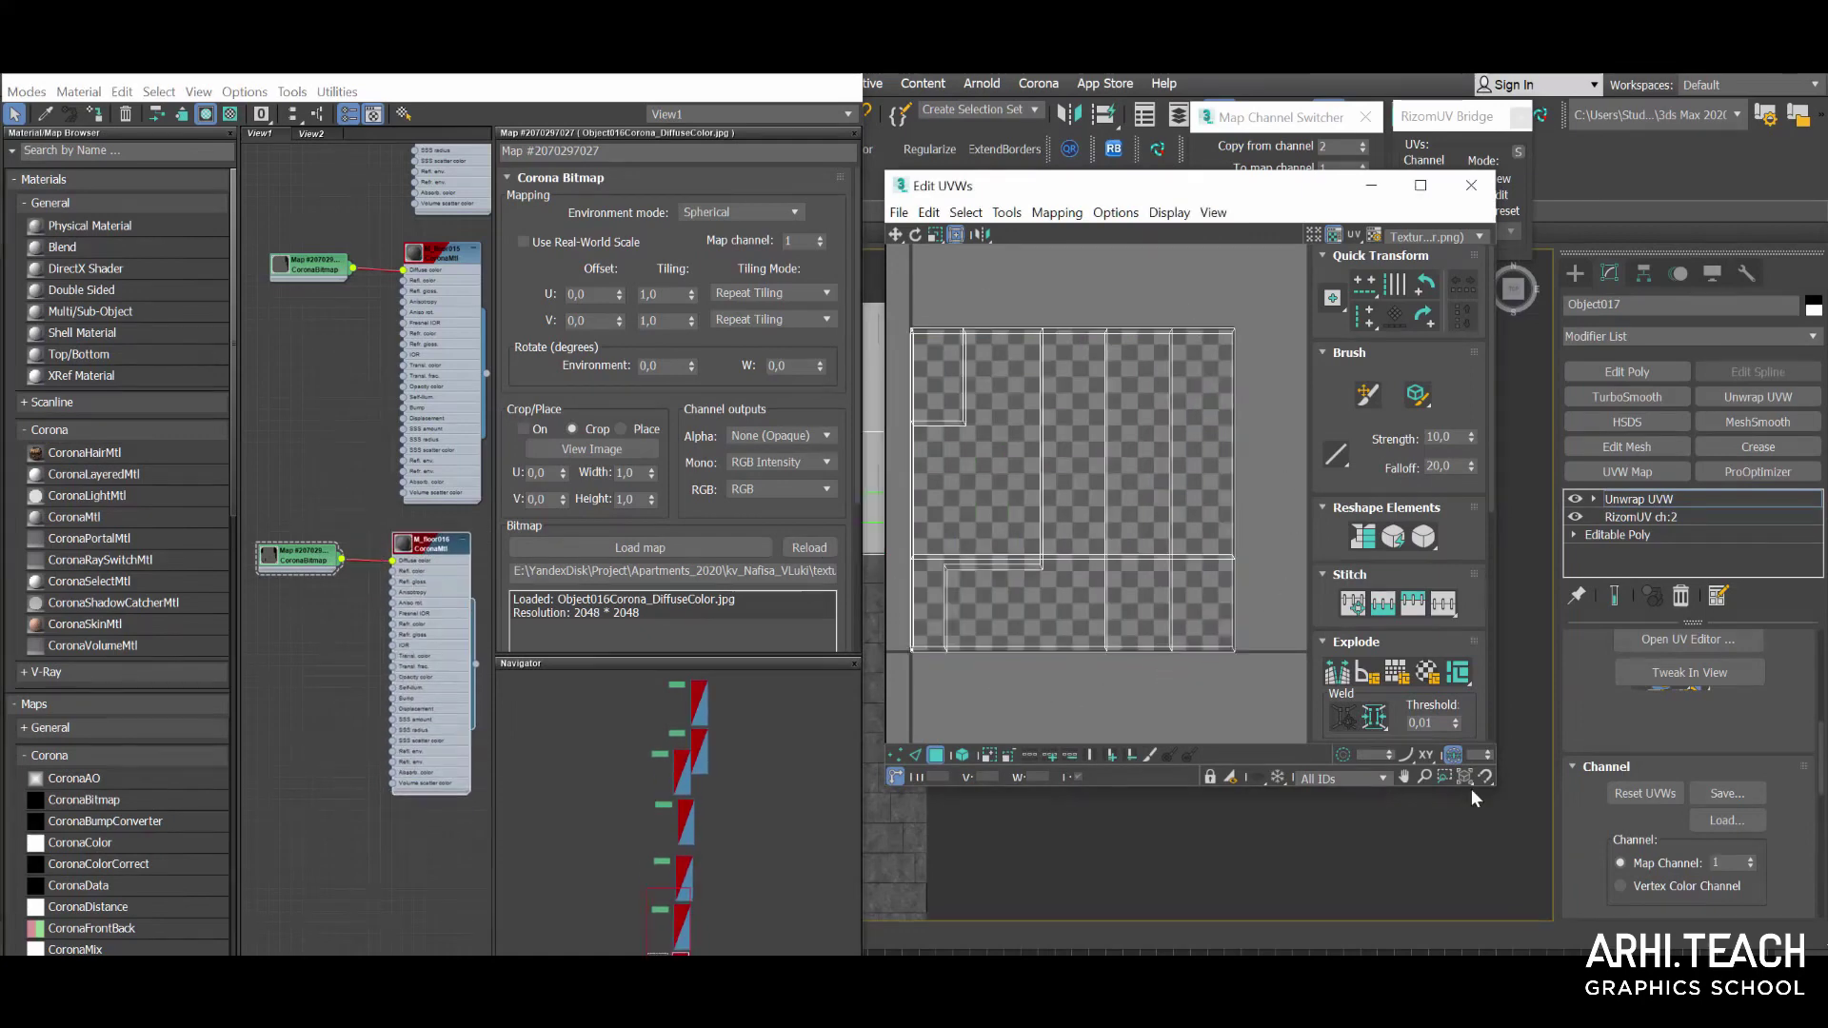
Switch the unwrap to map channel 1, moving the existing UVs across.
{"action": "left_click", "coordinate": [1746, 856]}
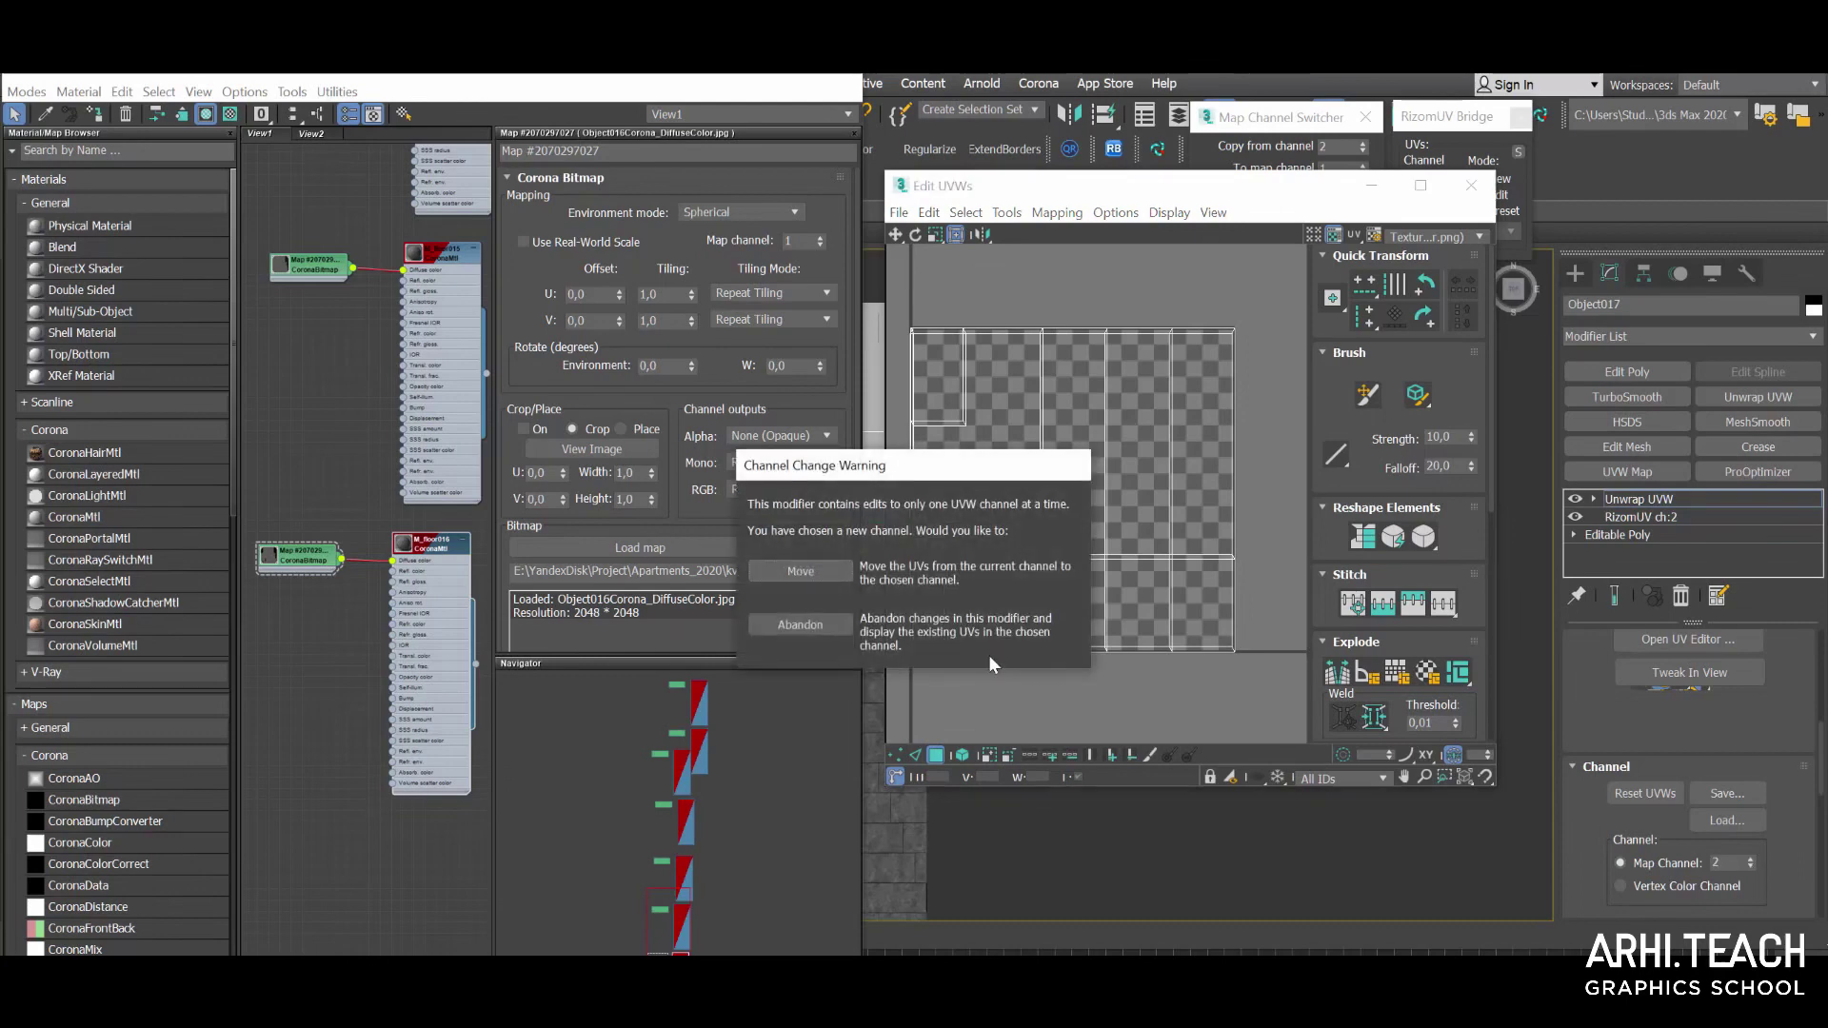
{"action": "left_click", "coordinate": [811, 613]}
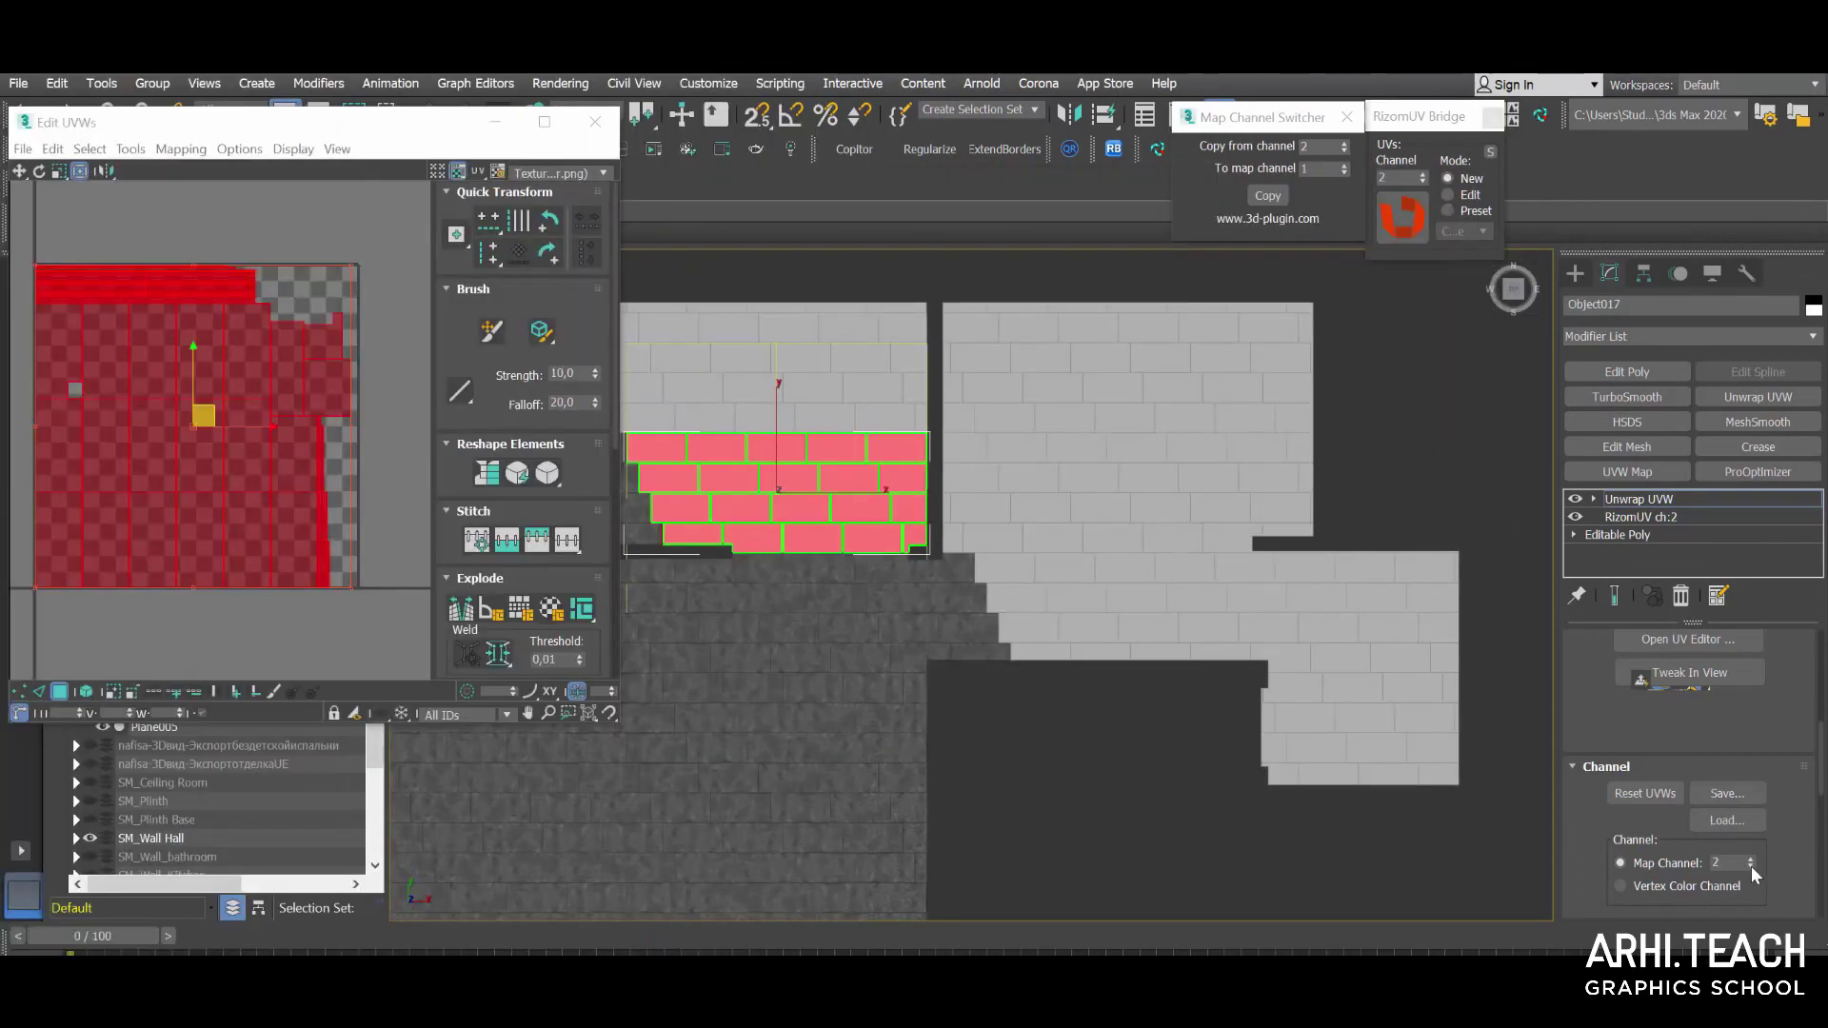
{"action": "left_click", "coordinate": [1751, 867]}
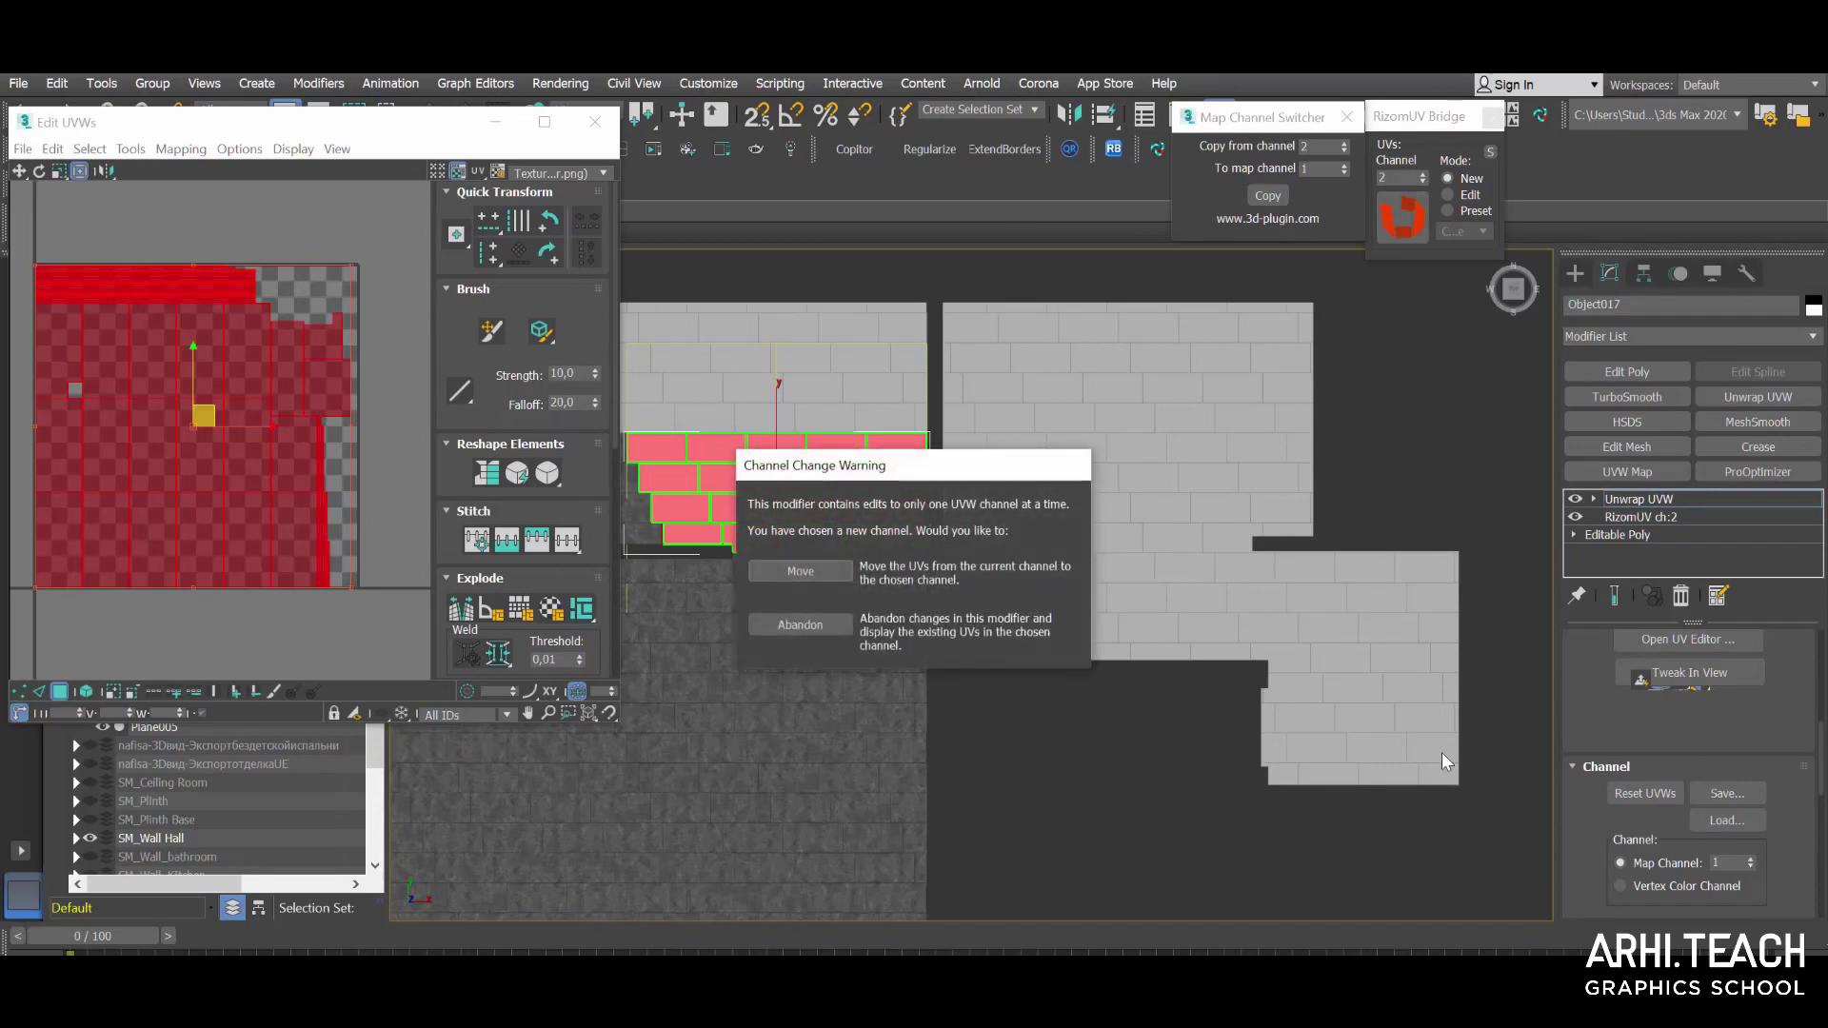
{"action": "left_click", "coordinate": [825, 568]}
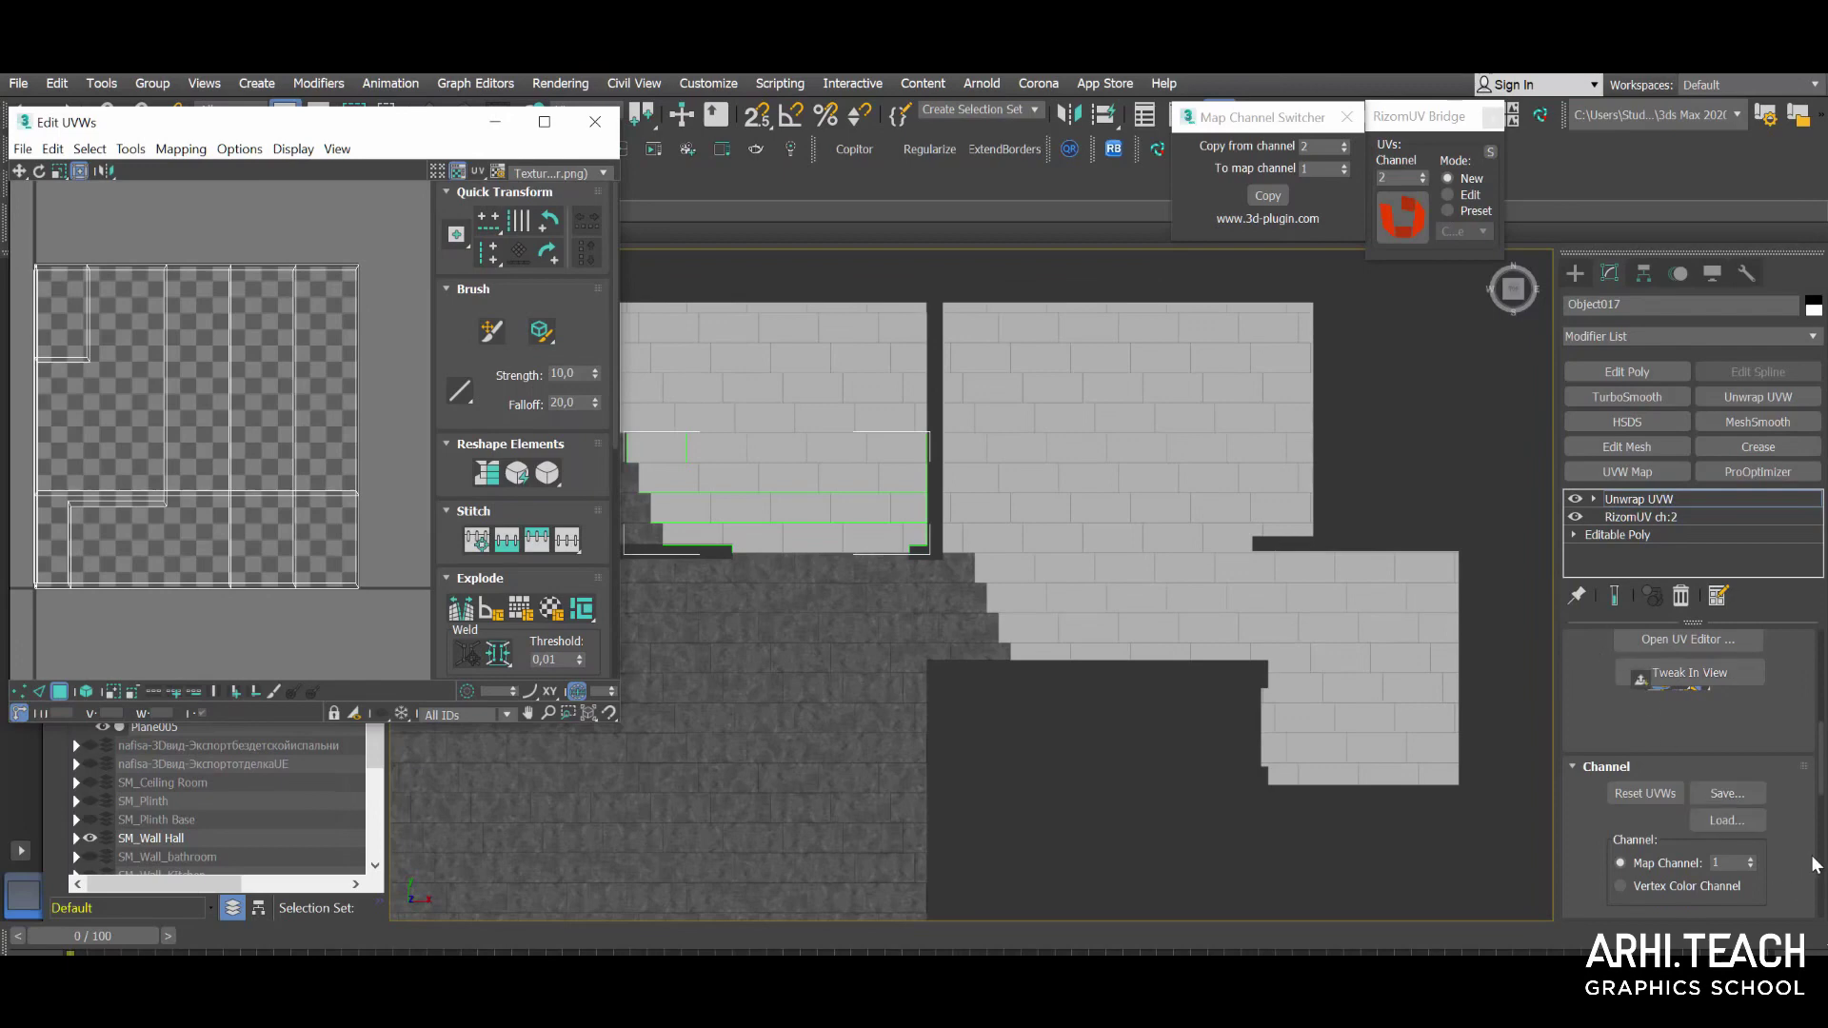
Return to channel 2 discarding edits, then move its UVs into channel 1 again.
{"action": "left_click", "coordinate": [1752, 859]}
{"action": "left_click", "coordinate": [795, 623]}
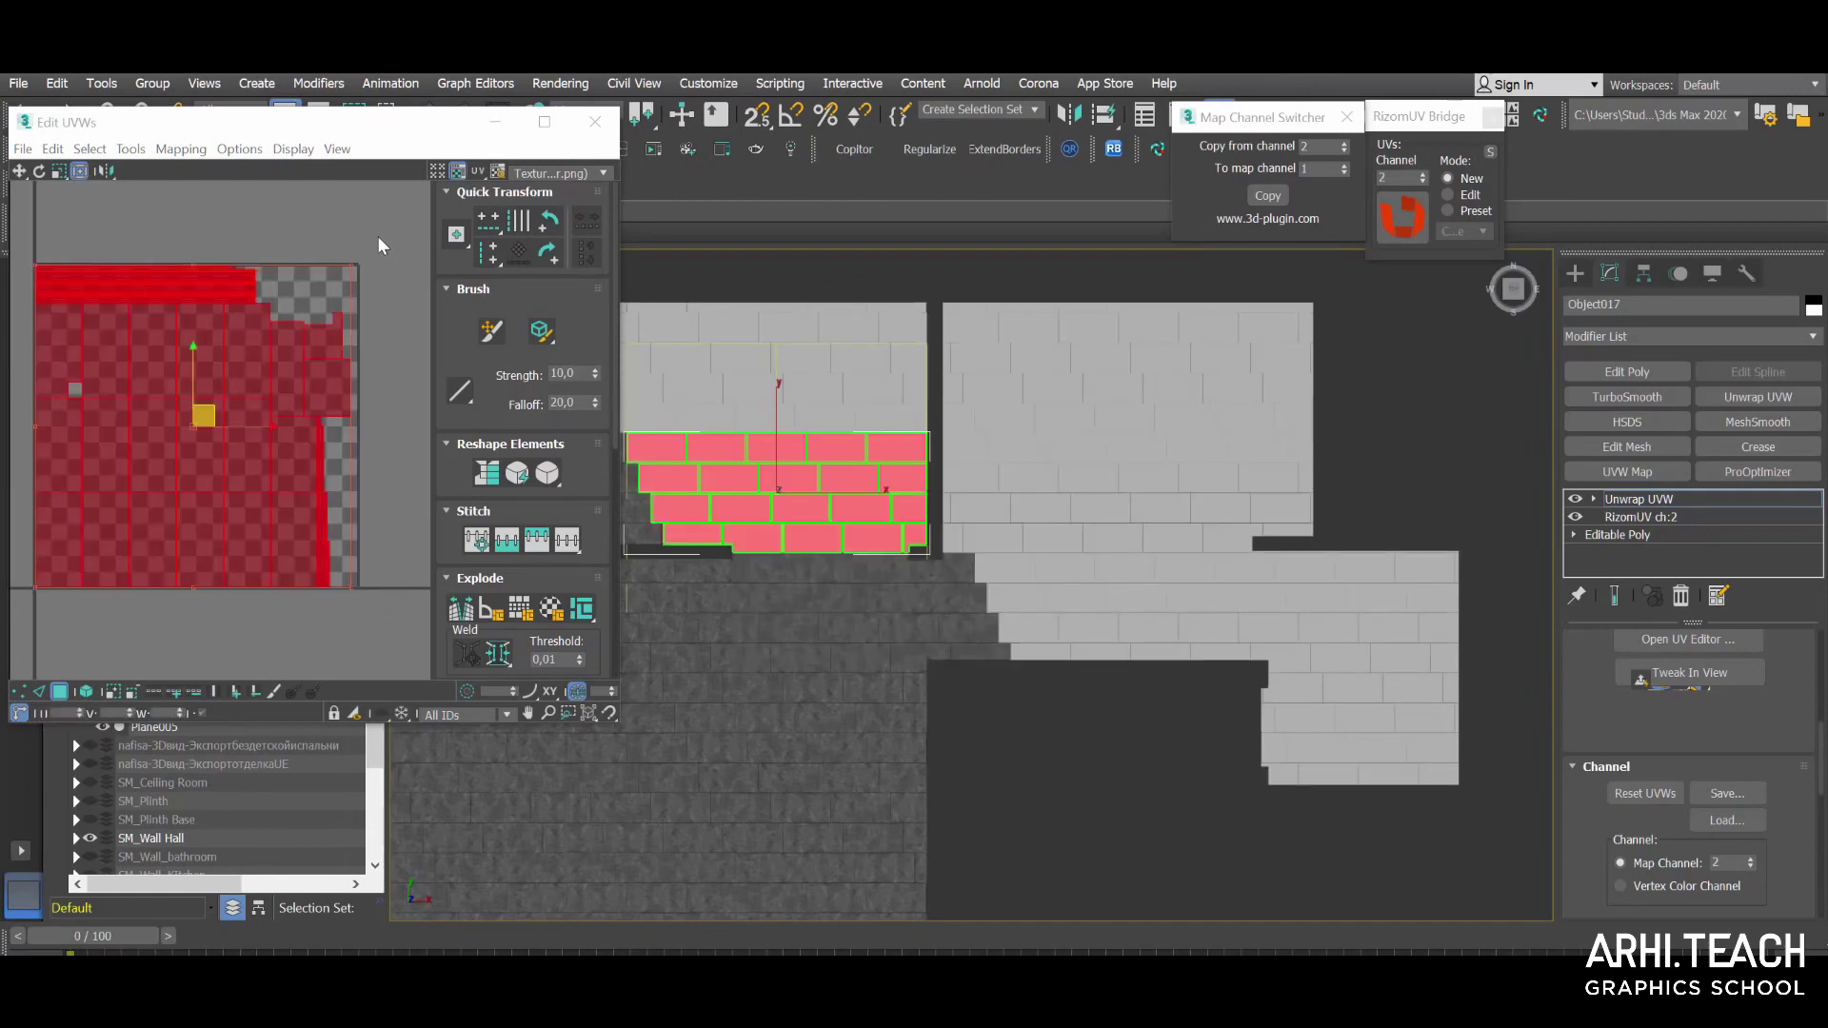
{"action": "left_click", "coordinate": [1751, 868]}
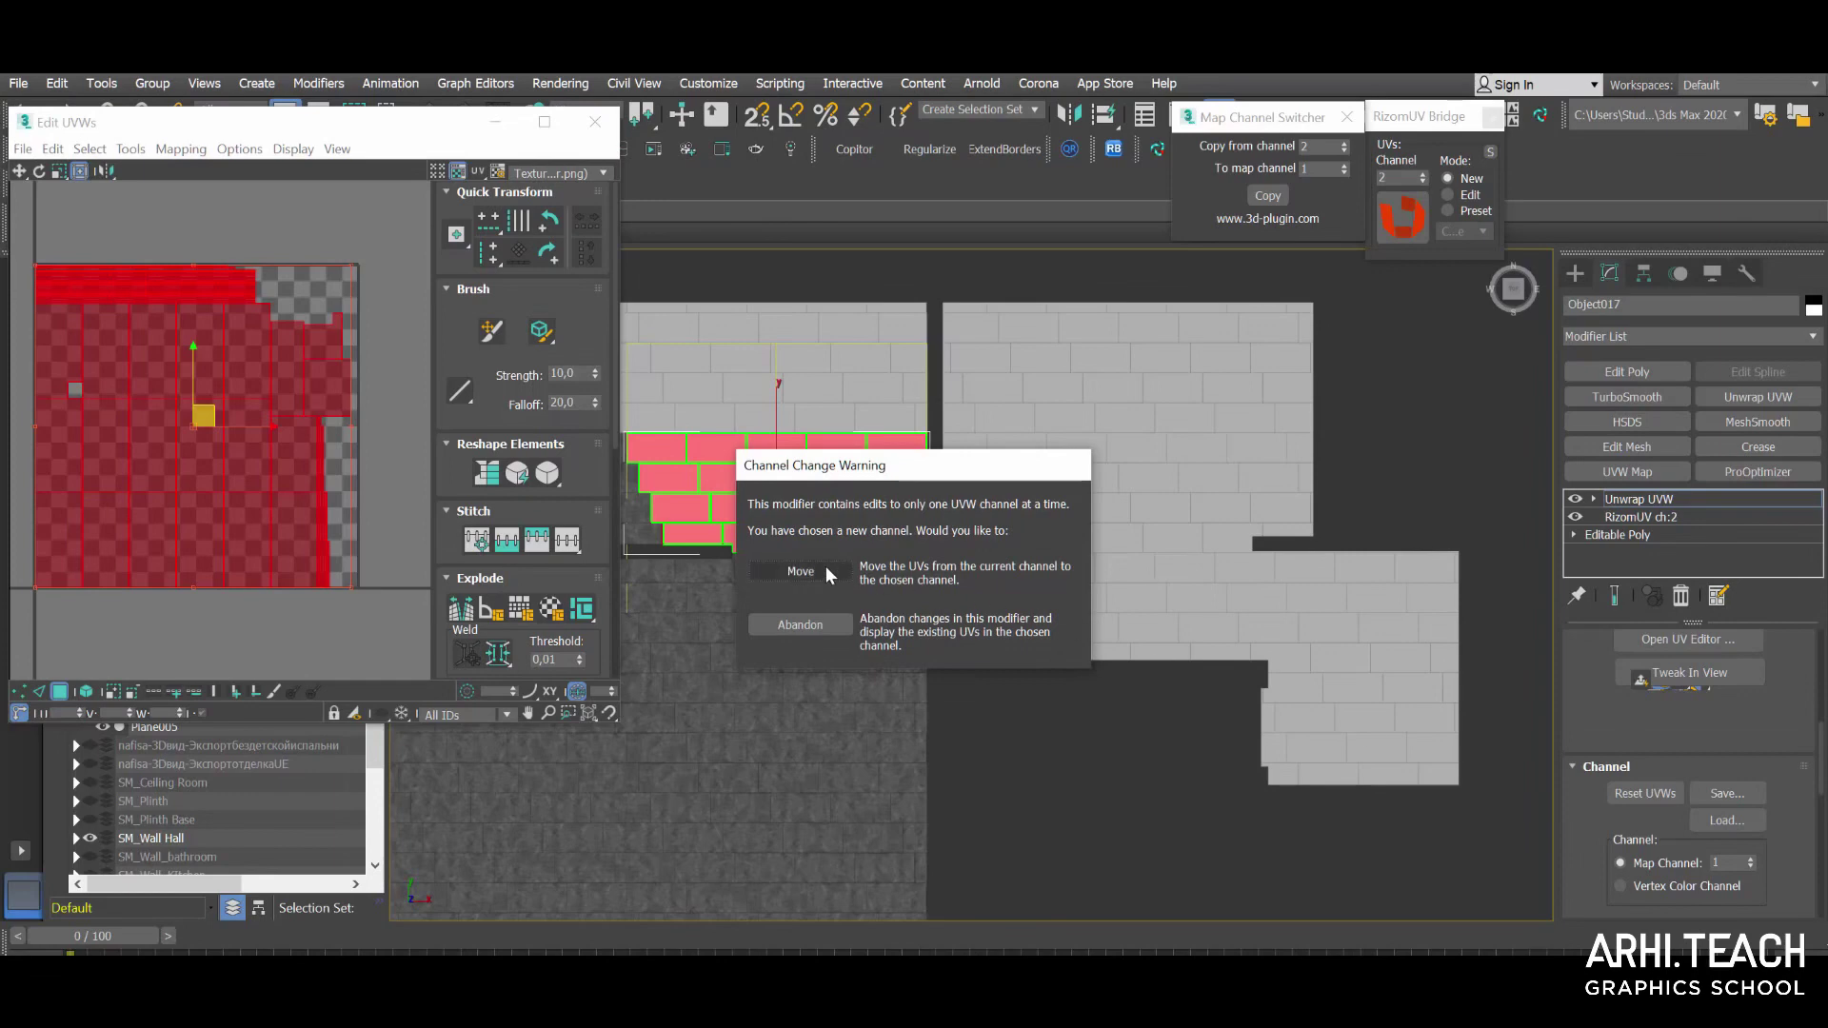
{"action": "left_click", "coordinate": [799, 573]}
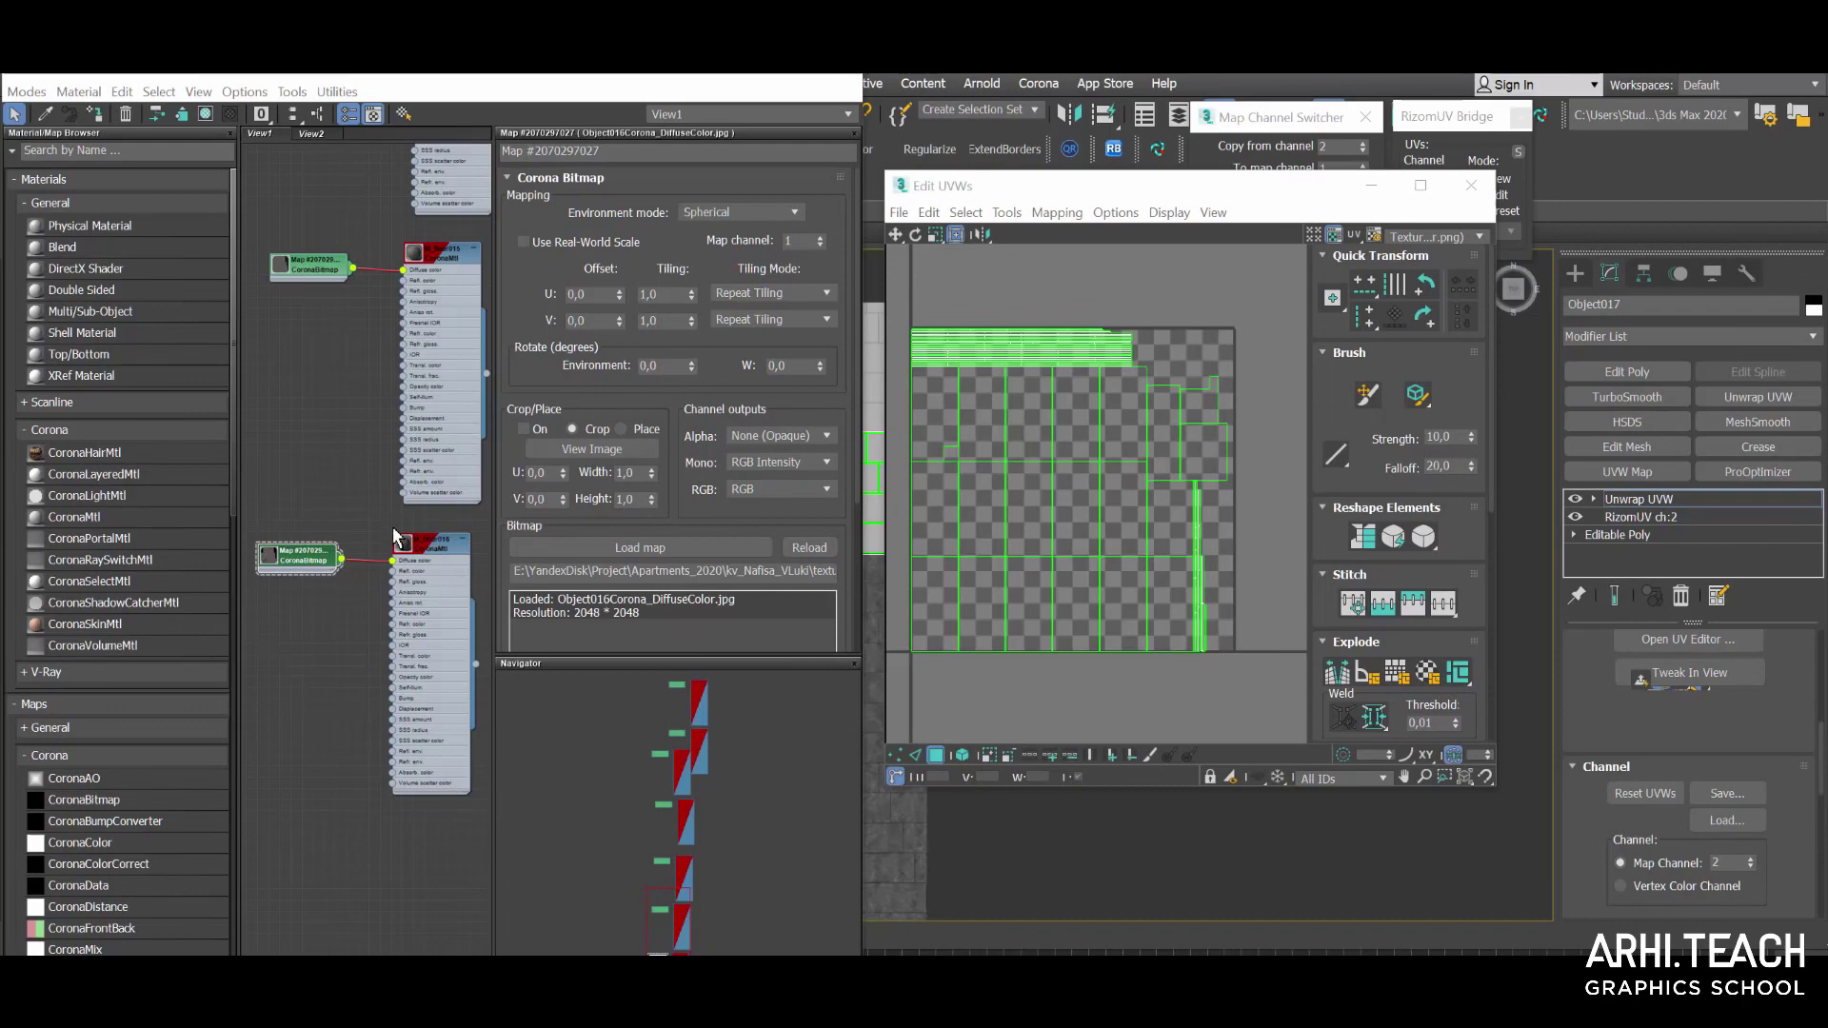
Nudge the material node, close Object017's Edit UVWs window, and move the RizomUV Bridge and Map Channel Switcher toolbars.
{"action": "left_click_drag", "start_coordinate": [434, 558], "coordinate": [431, 560]}
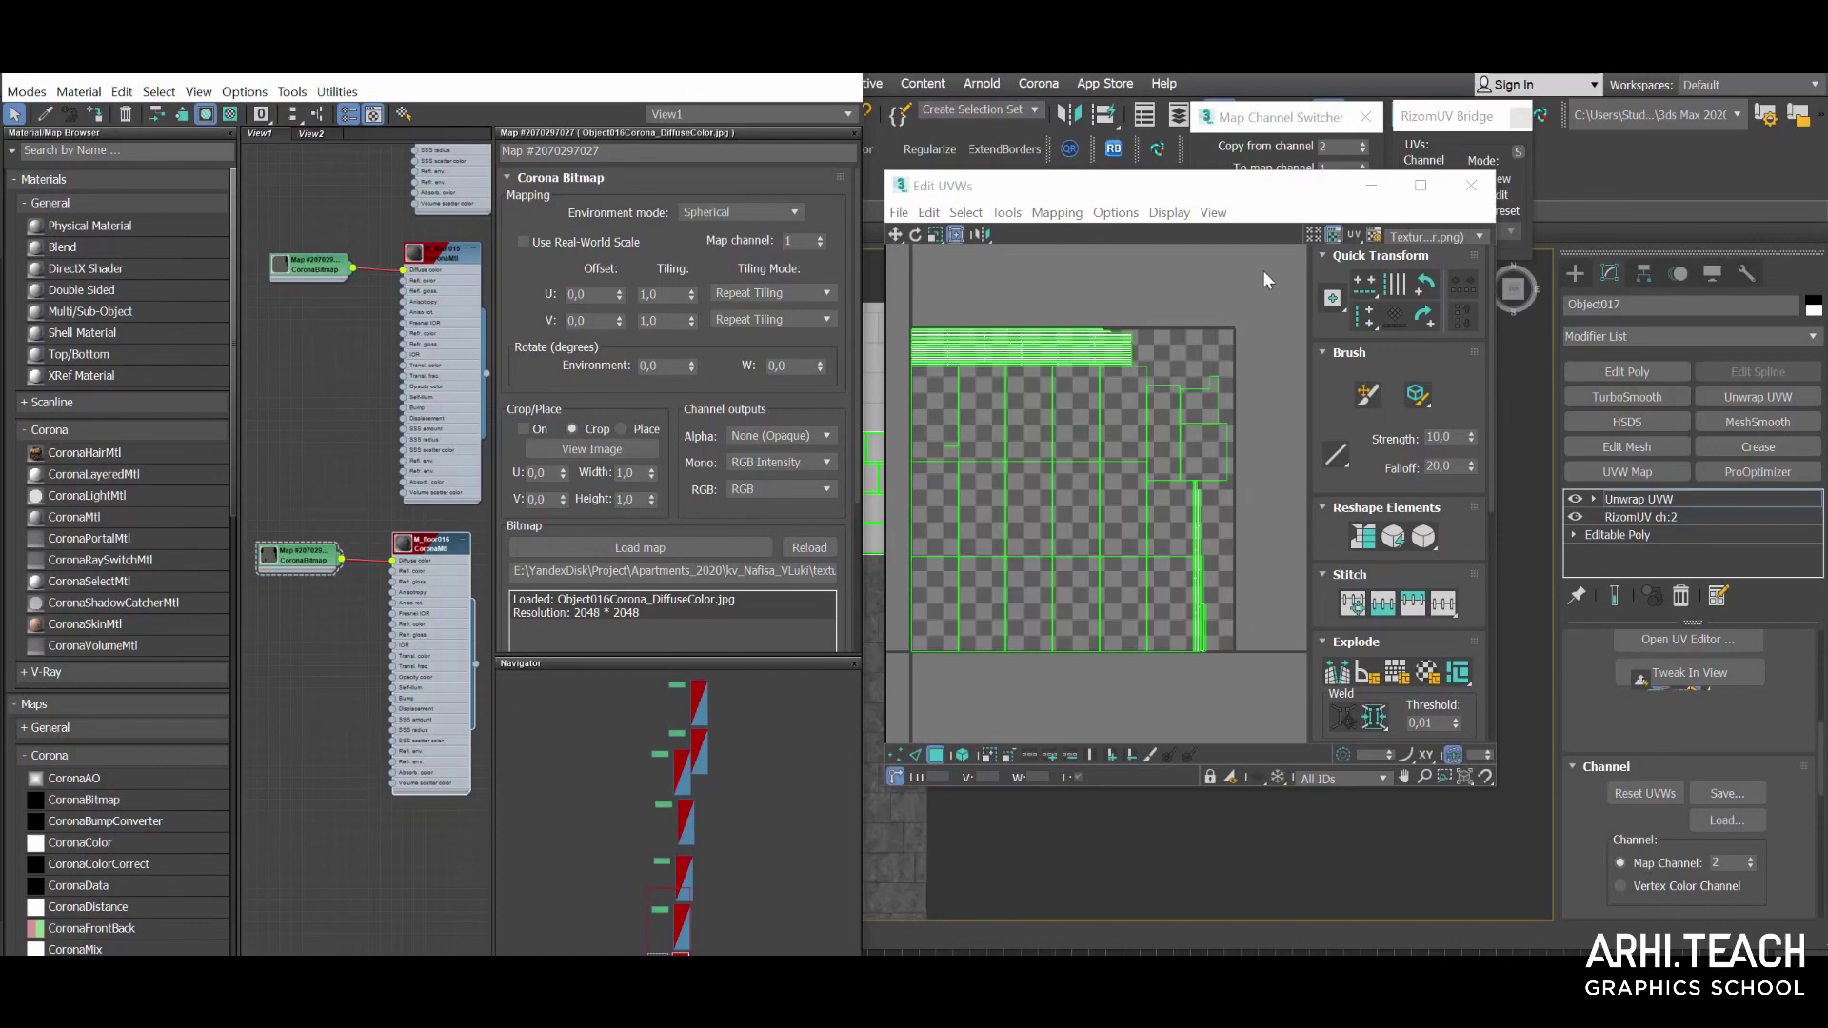
{"action": "left_click", "coordinate": [1471, 187]}
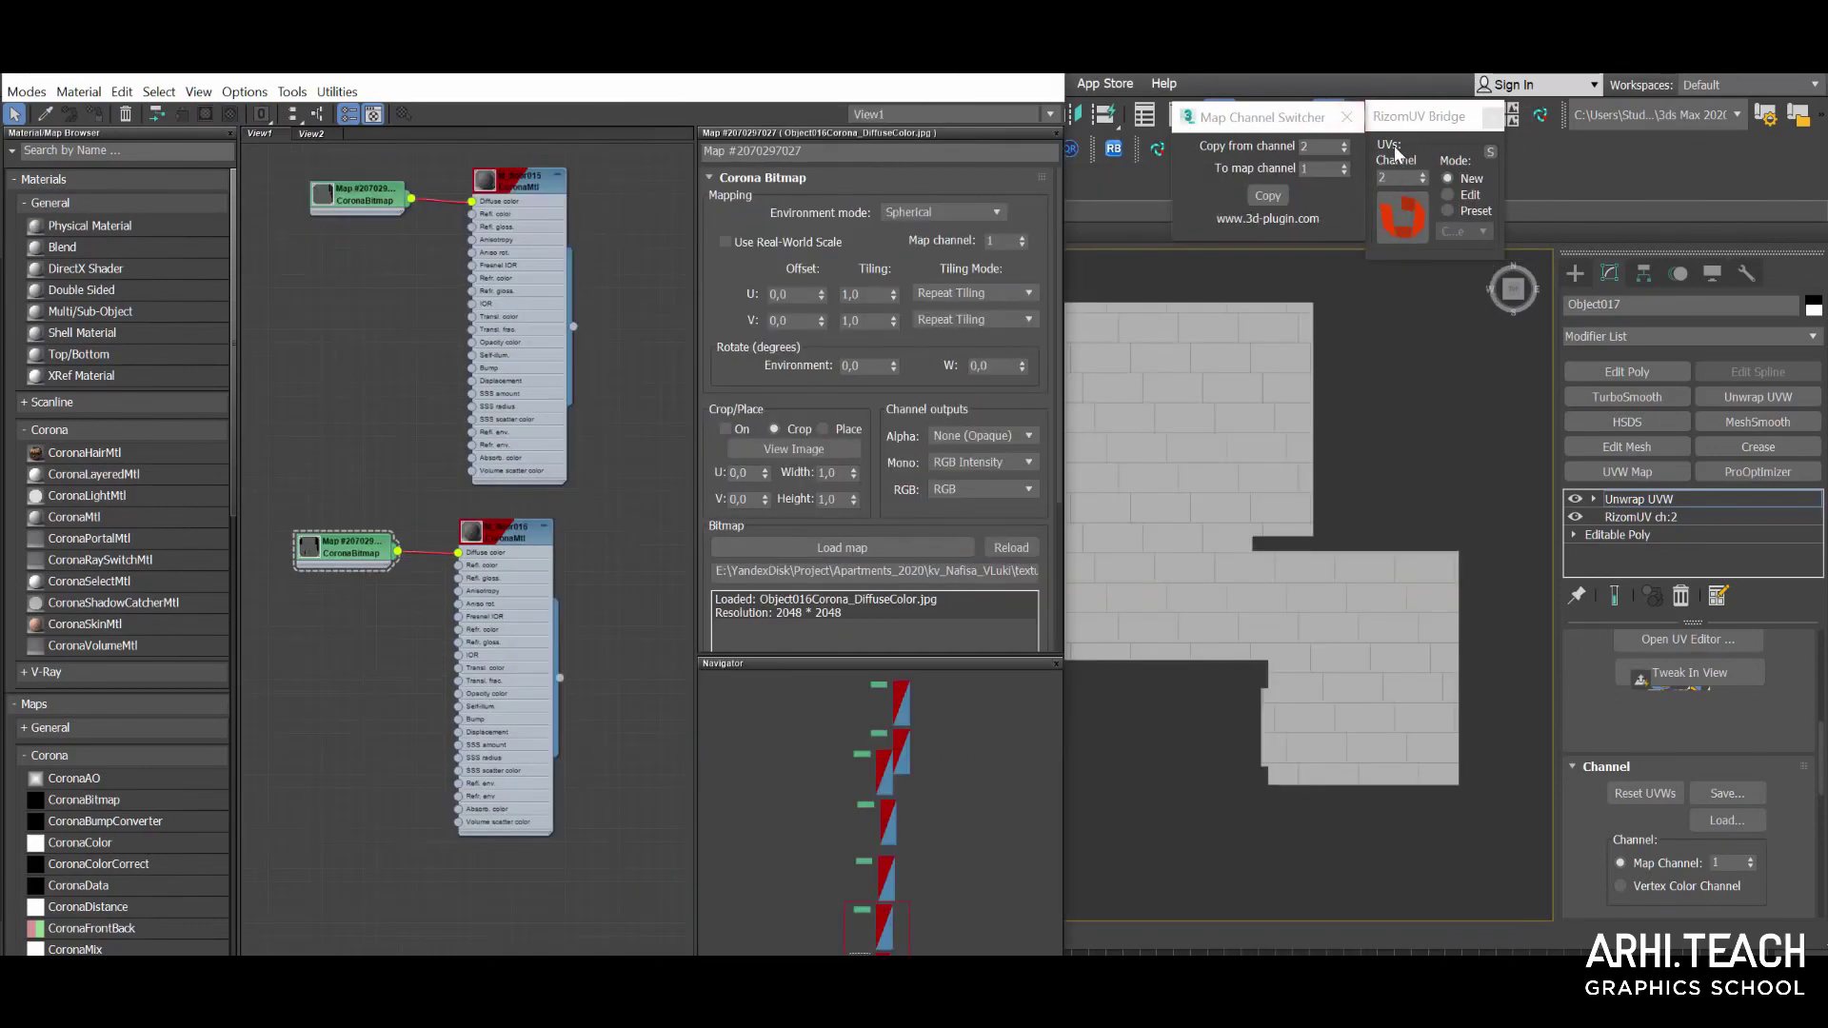
{"action": "left_click_drag", "start_coordinate": [1435, 112], "coordinate": [1460, 118]}
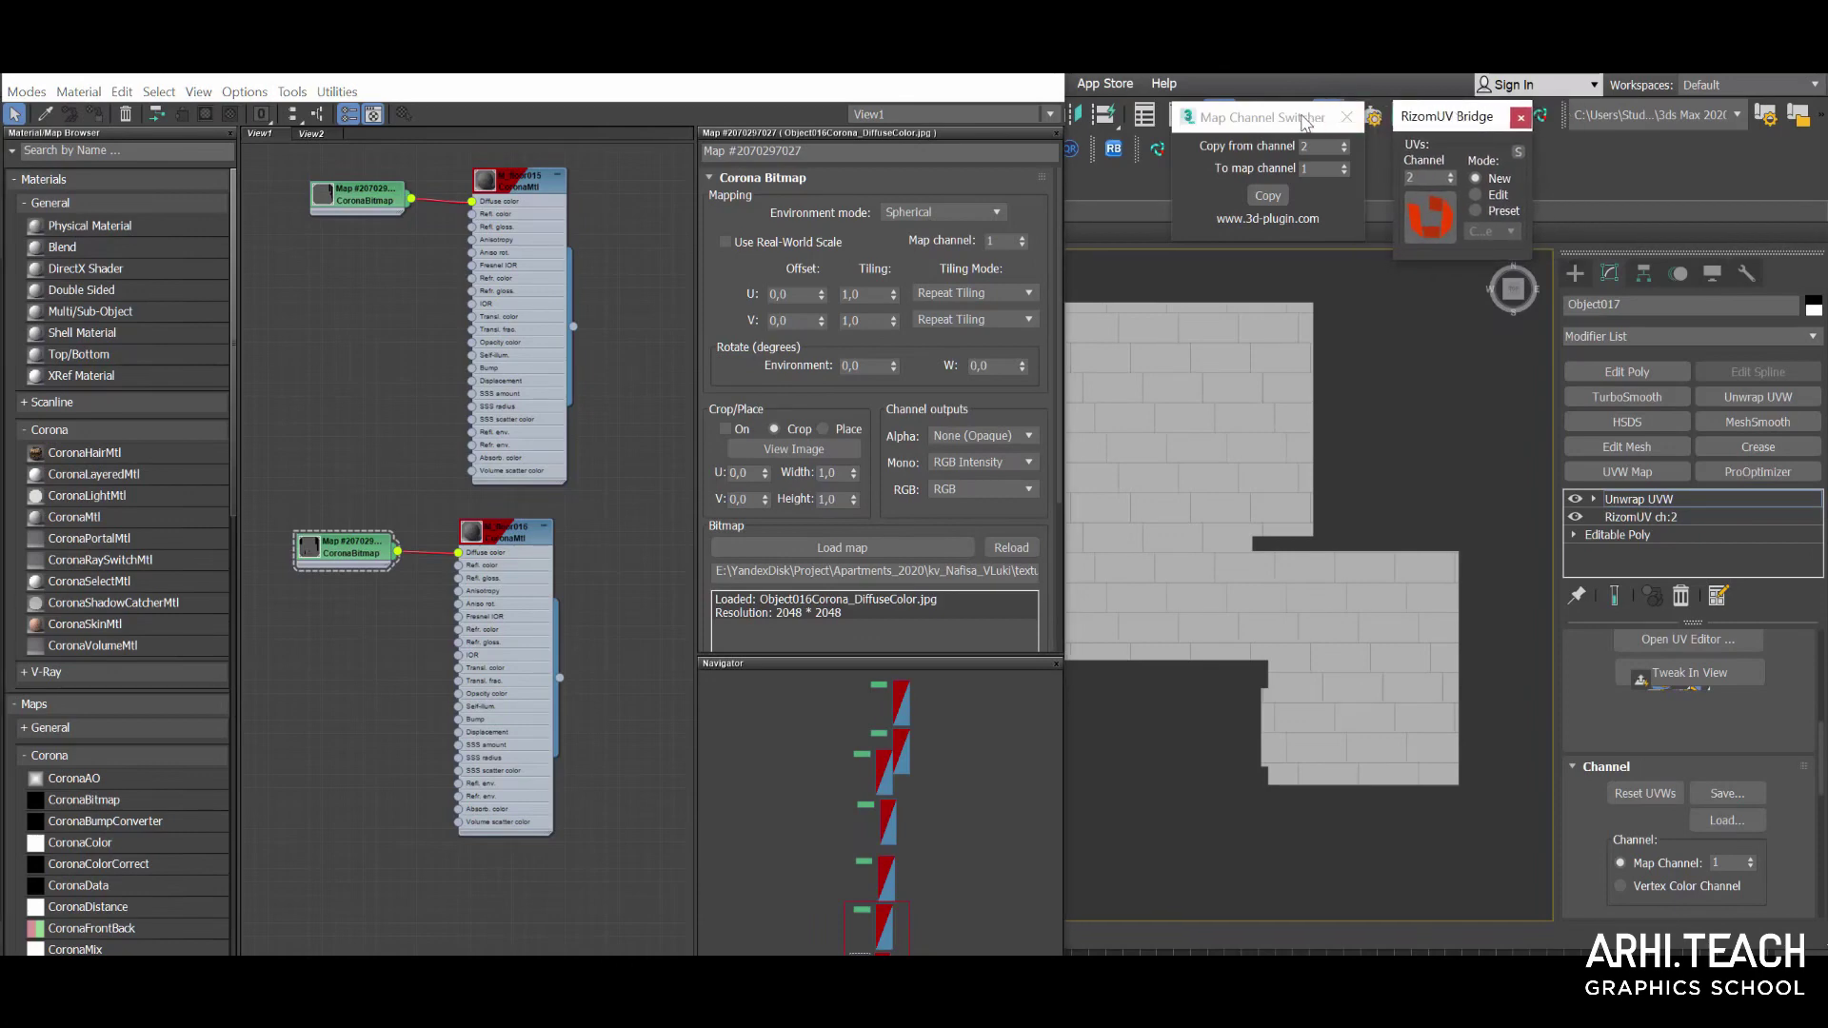
{"action": "mouse_move", "coordinate": [1292, 124]}
{"action": "left_mouse_down"}
{"action": "mouse_move", "coordinate": [1320, 126]}
{"action": "mouse_move", "coordinate": [1304, 119]}
{"action": "left_mouse_up"}
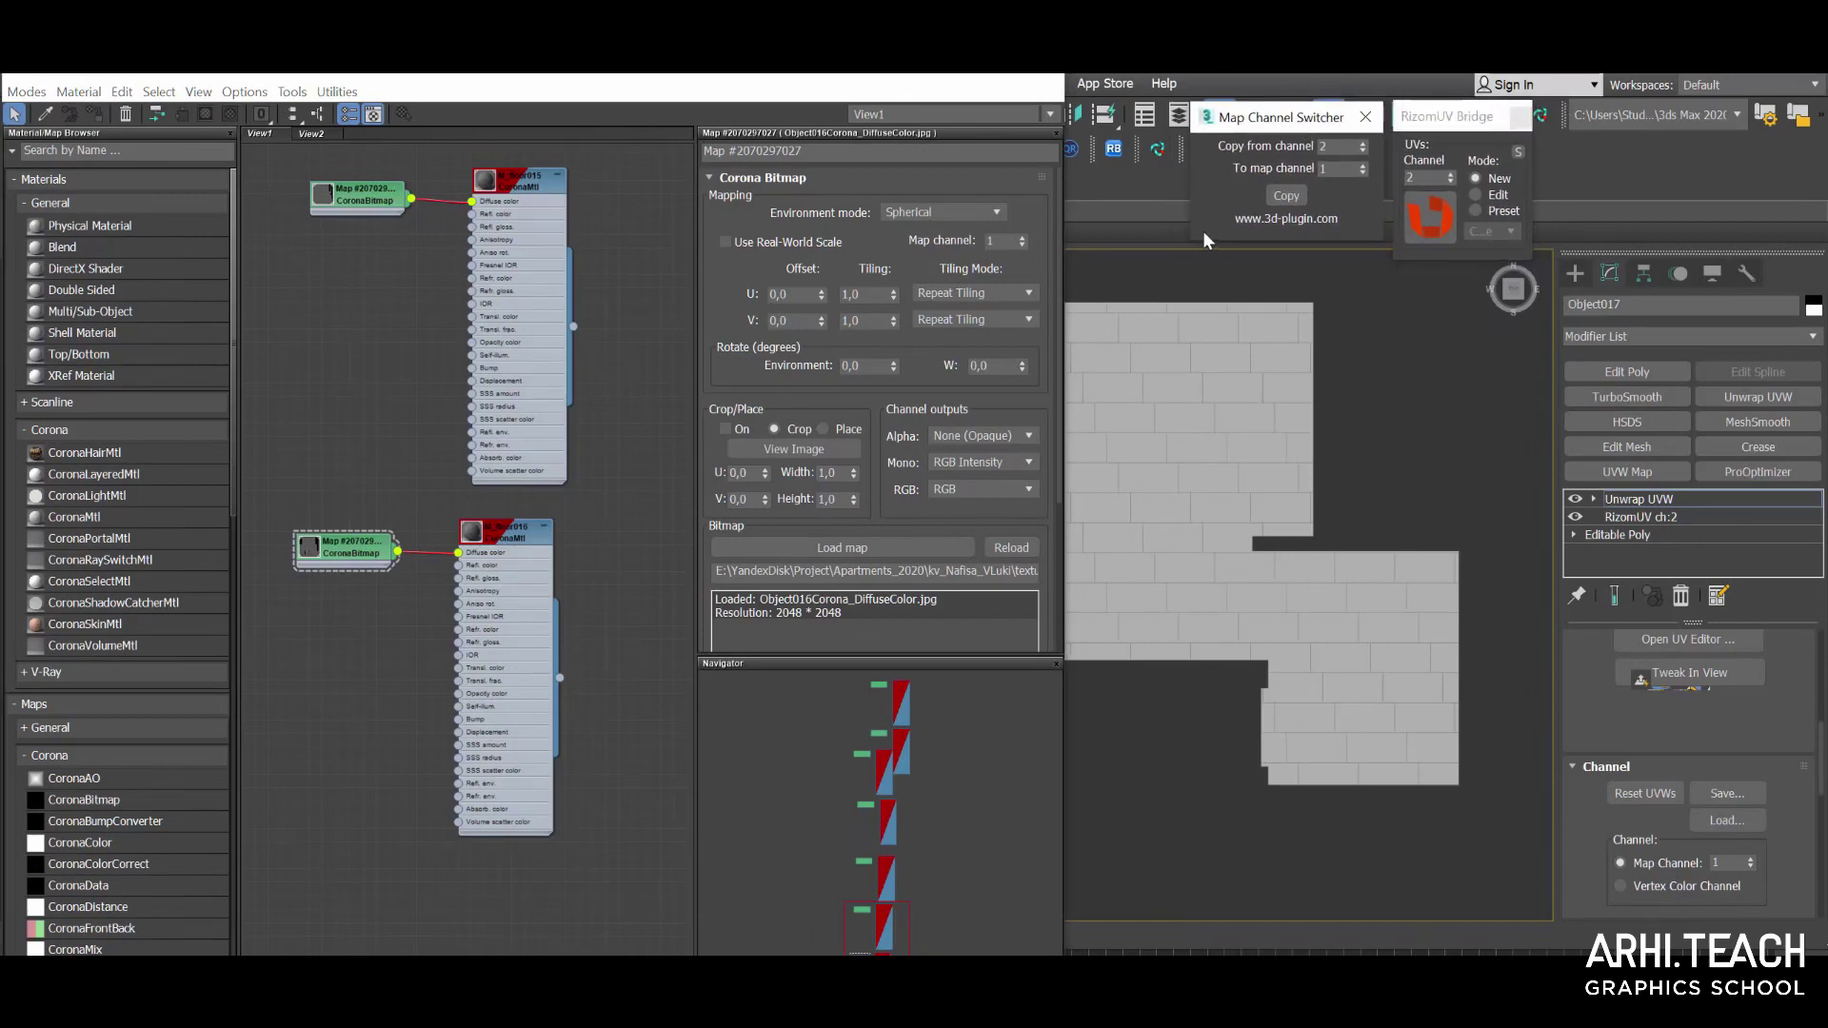